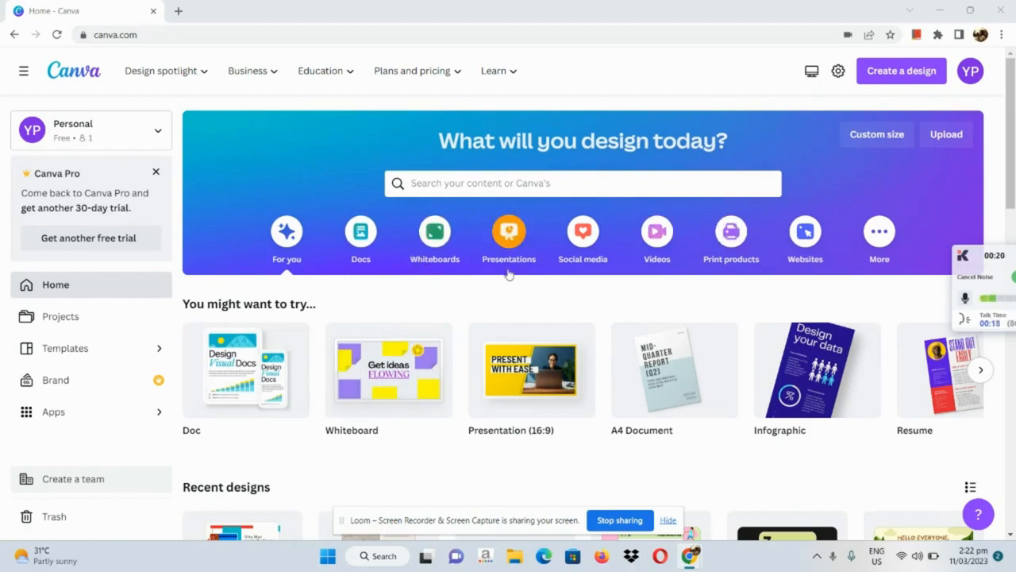
scroll(509, 274, "down", 1)
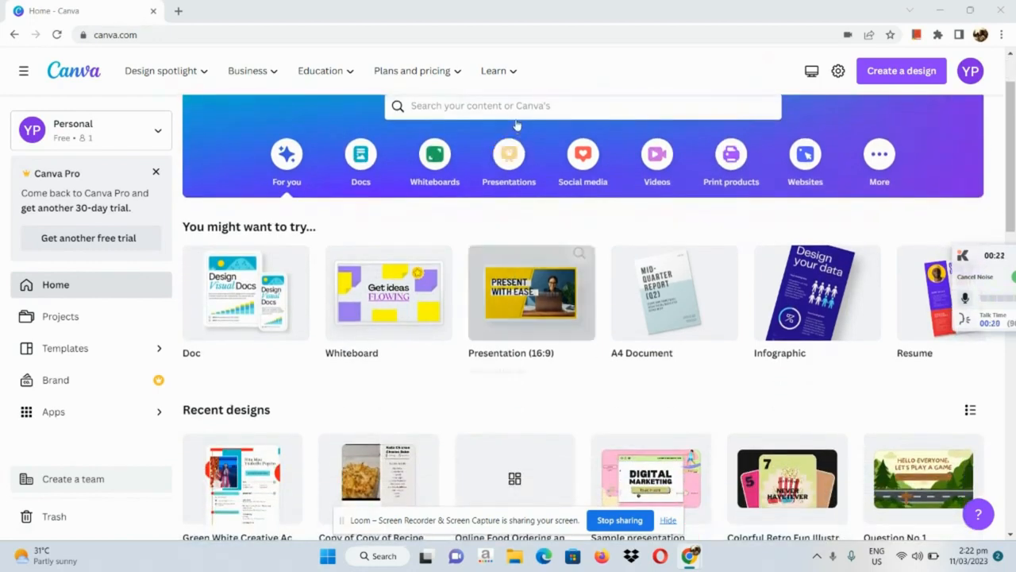
left_click(508, 145)
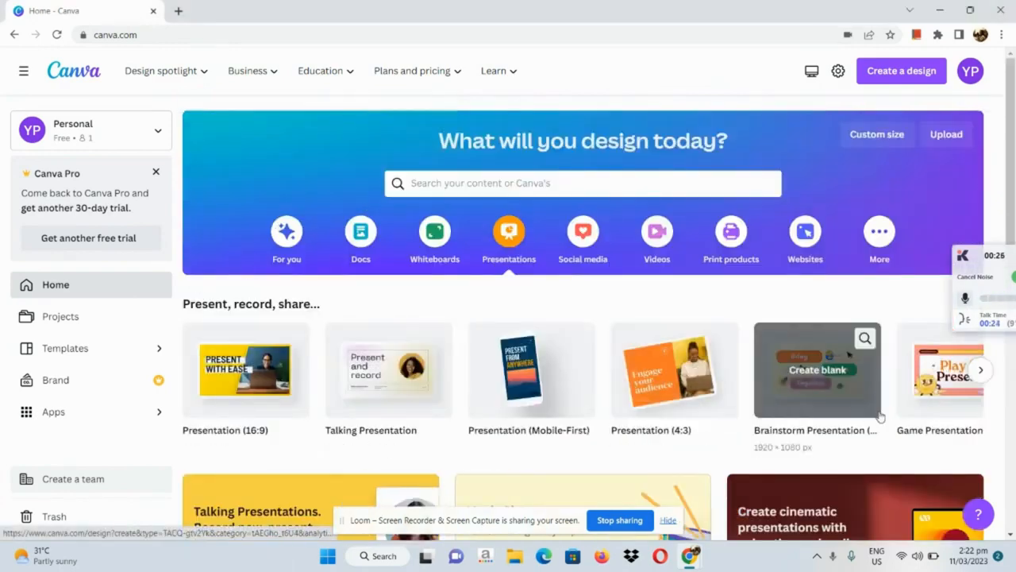
left_click(659, 419)
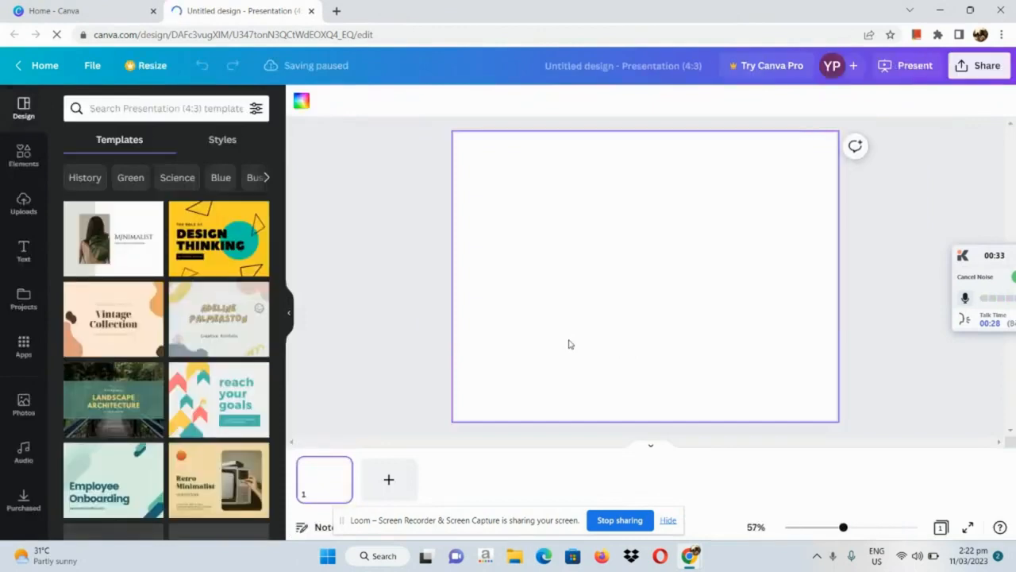
scroll(133, 376, "down", 3)
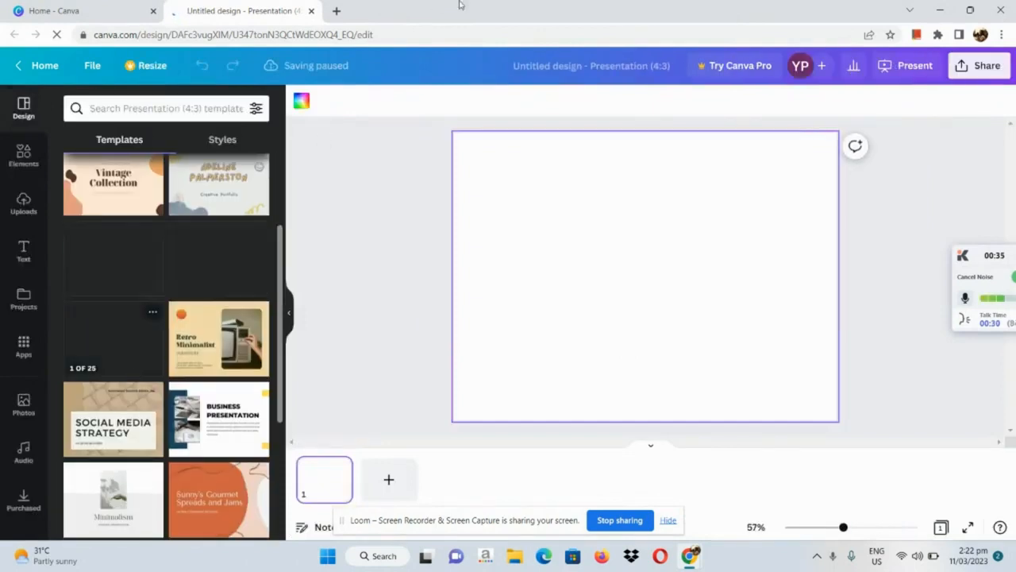
left_click(312, 11)
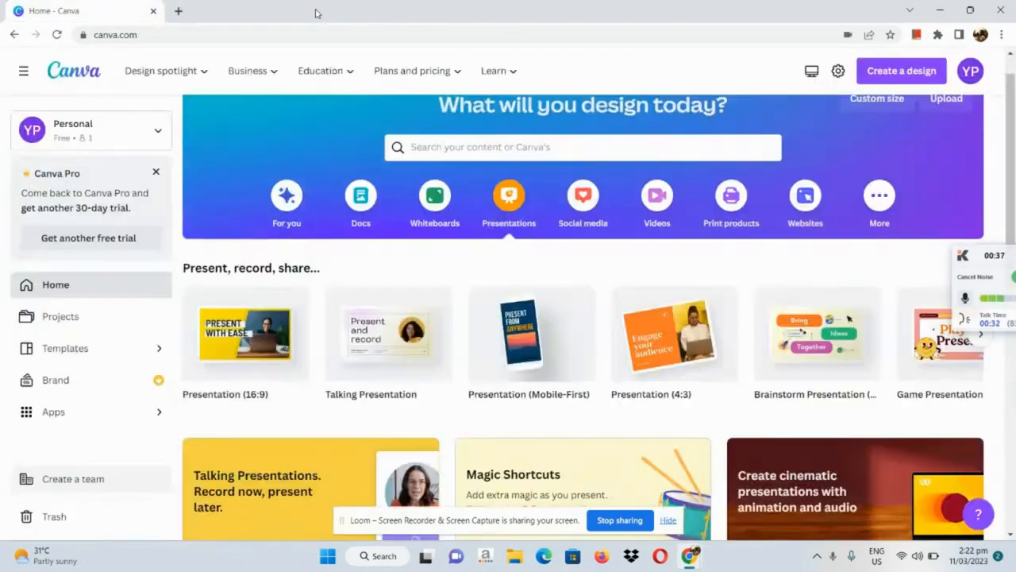
scroll(330, 238, "down", 4)
scroll(331, 243, "up", 2)
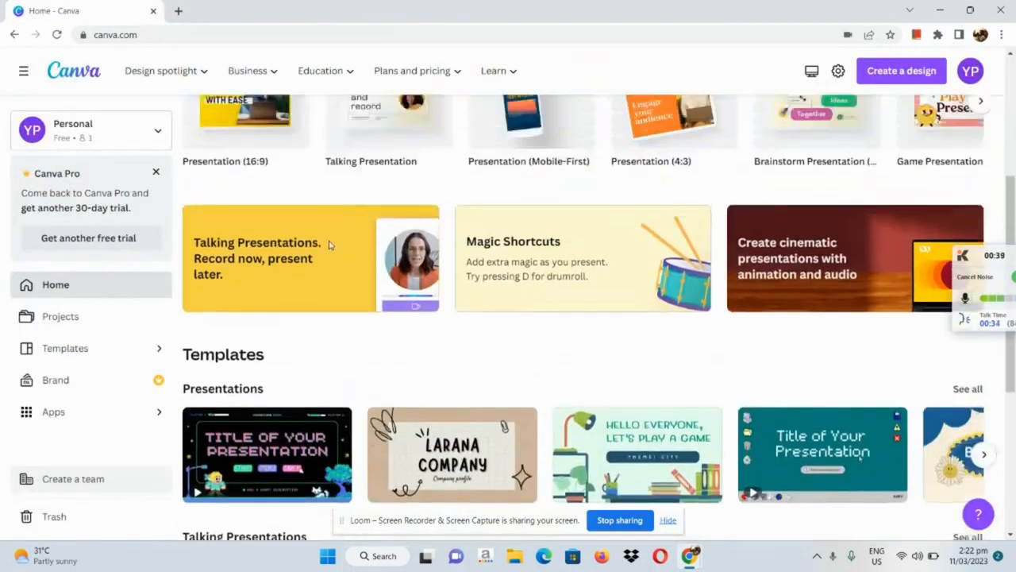
scroll(330, 244, "up", 3)
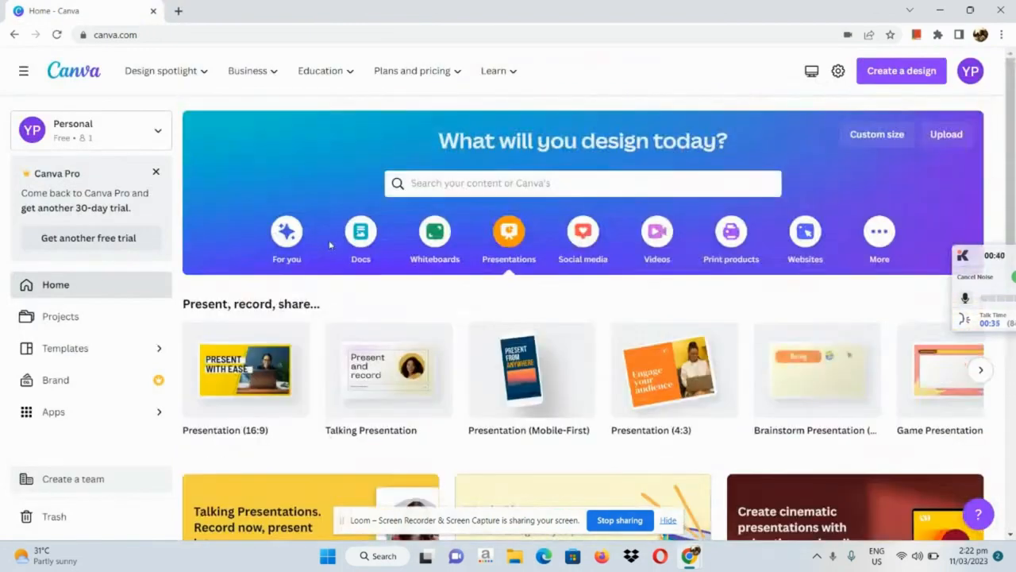
left_click(284, 236)
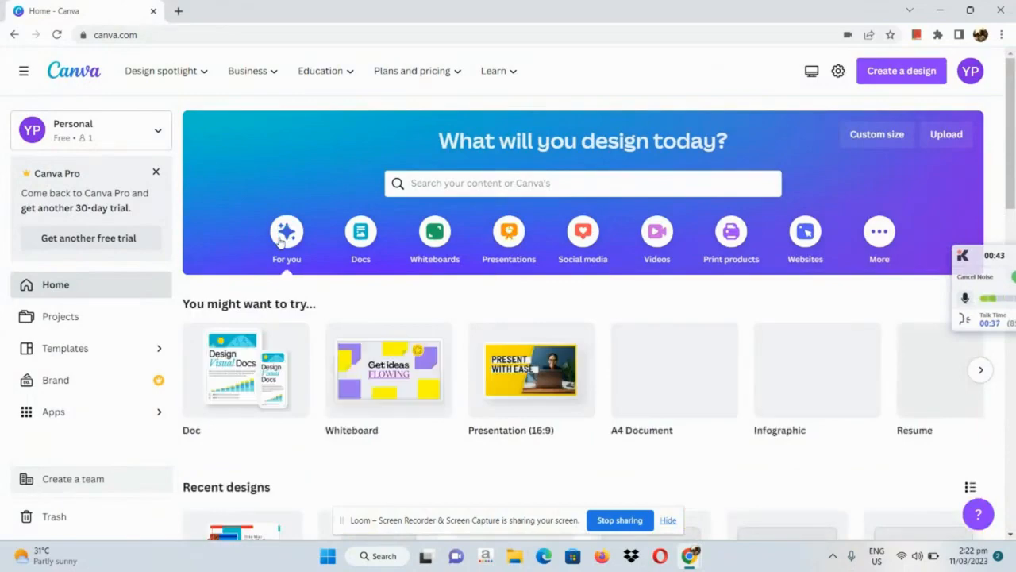
- Open the Beauty Floral Lifestyle Vlog YouTube banner with the pink neon title from the recent designs
scroll(345, 338, "down", 2)
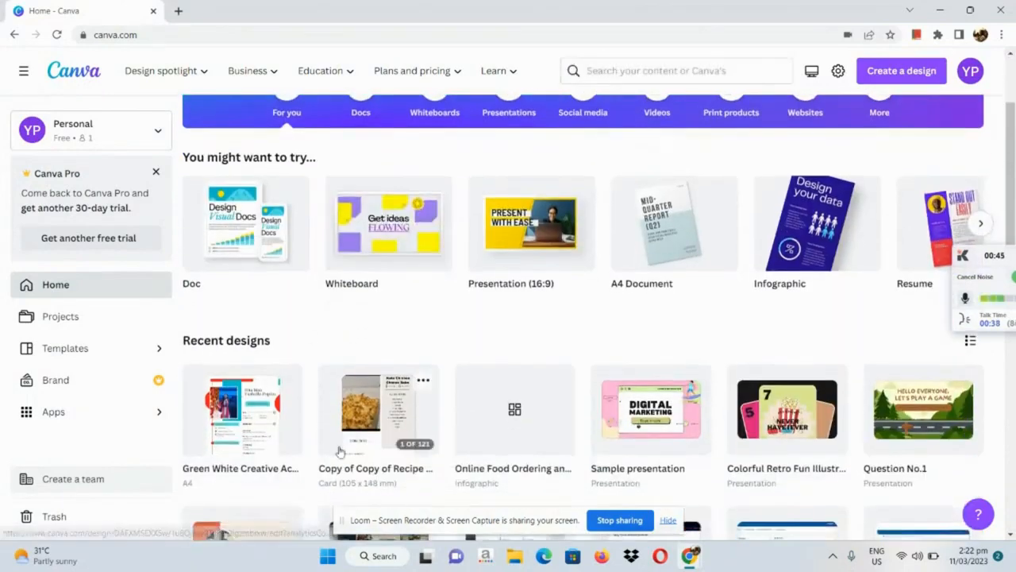
scroll(318, 341, "up", 2)
scroll(271, 260, "up", 3)
scroll(270, 261, "down", 3)
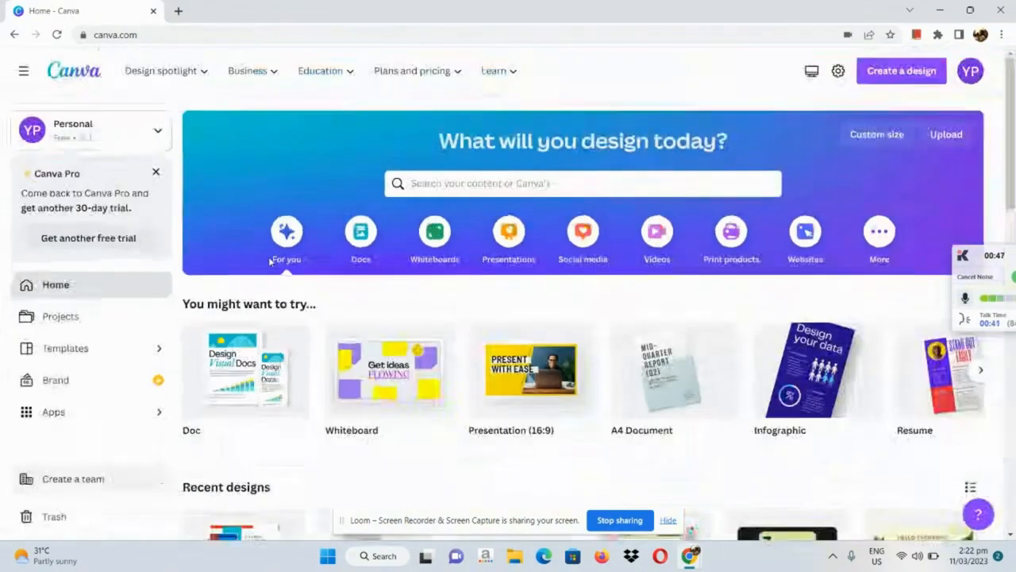
scroll(271, 263, "down", 5)
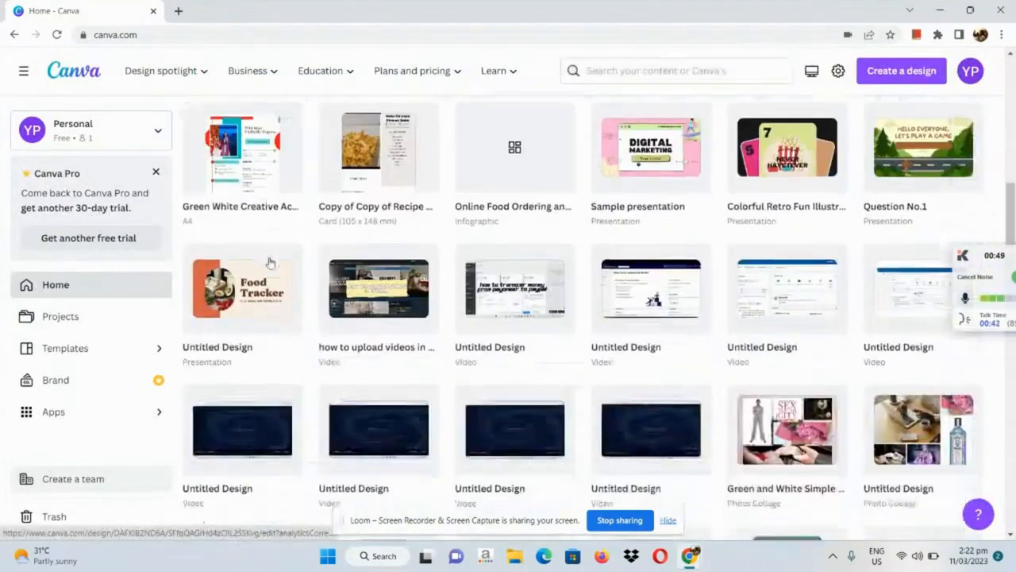
scroll(271, 263, "down", 6)
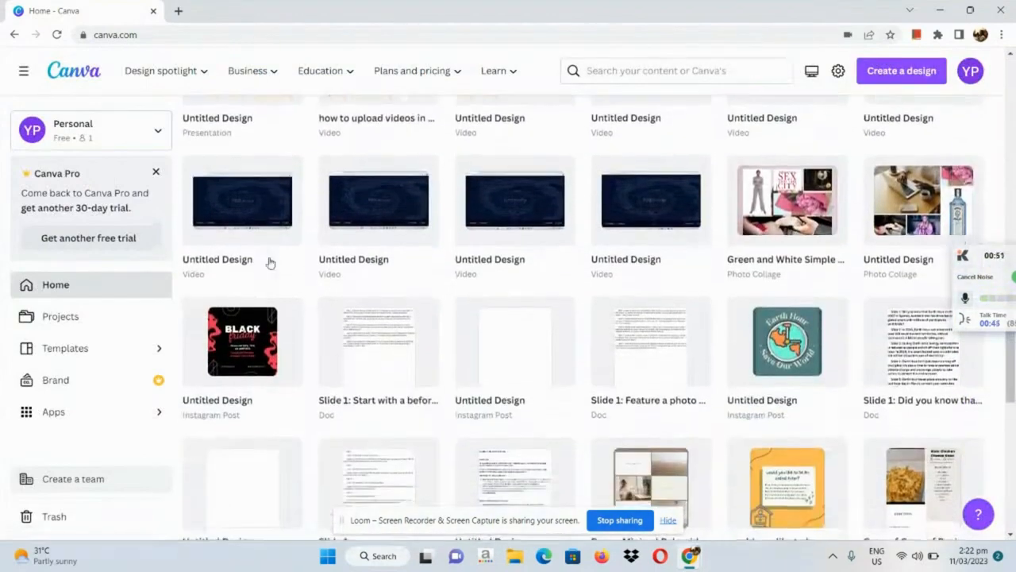
scroll(270, 263, "down", 1)
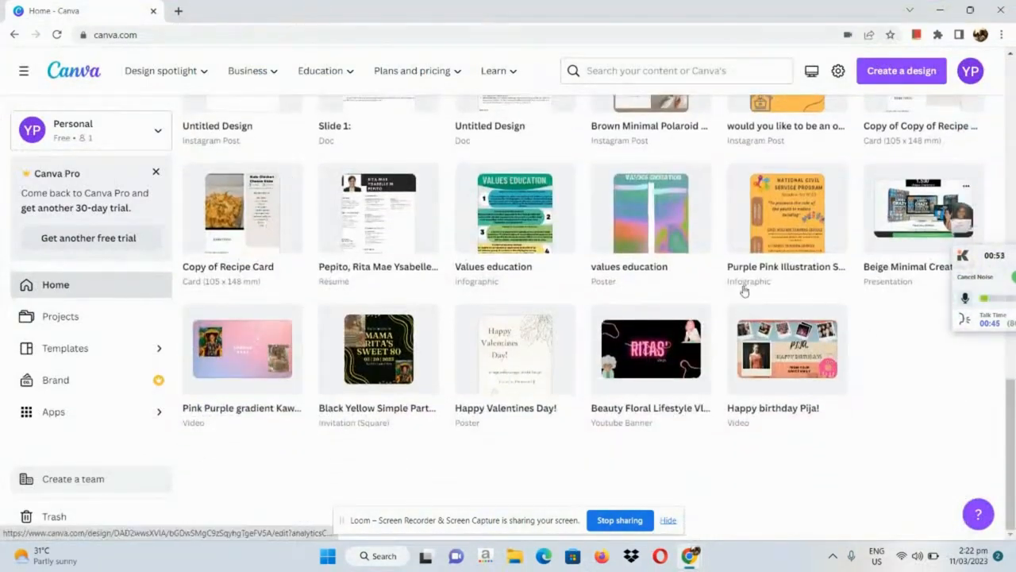
left_click(673, 367)
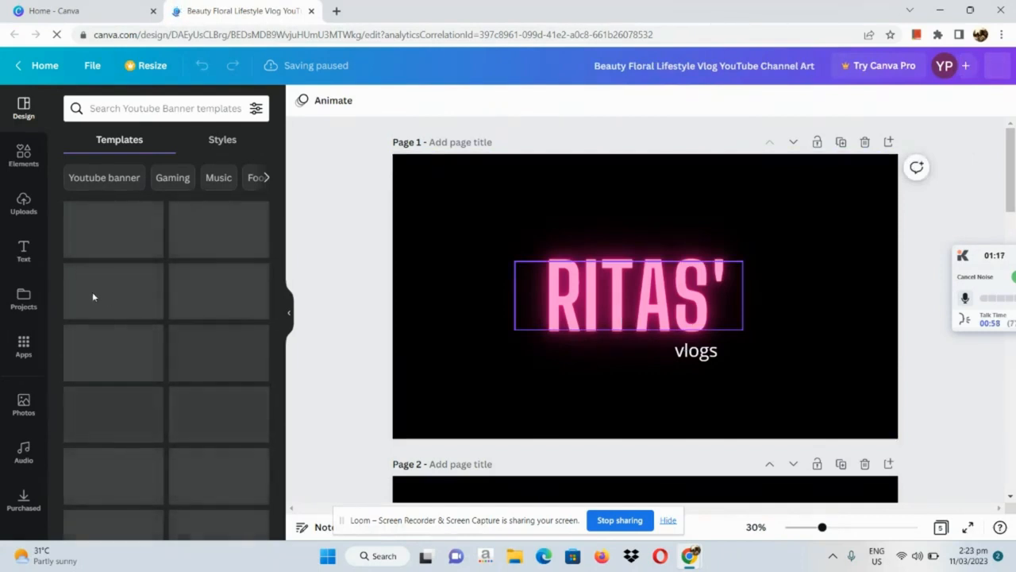
- Look through the banner's pages and examine the first page's title and illustrations at different magnifications
left_click(466, 386)
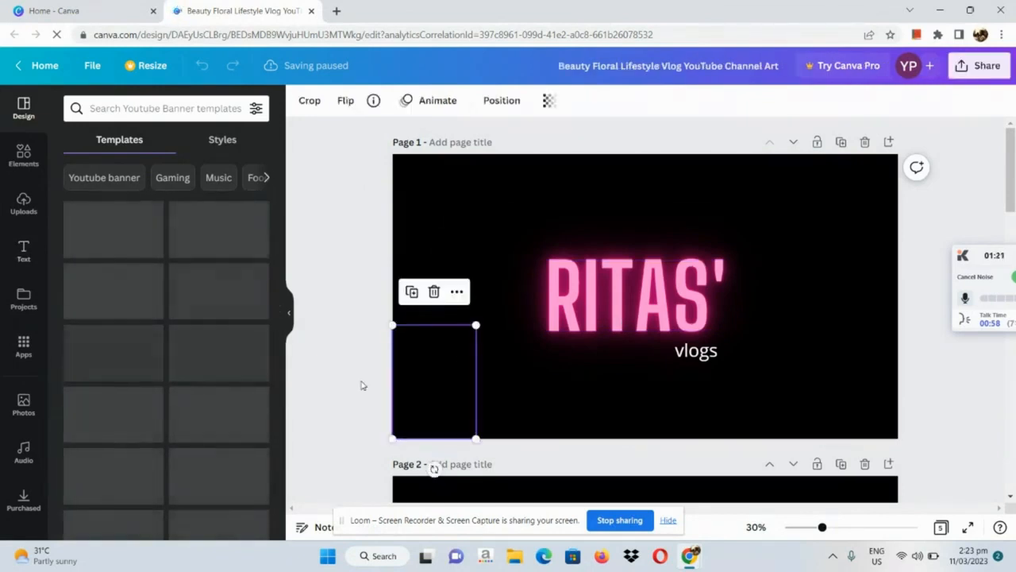
scroll(362, 385, "down", 8)
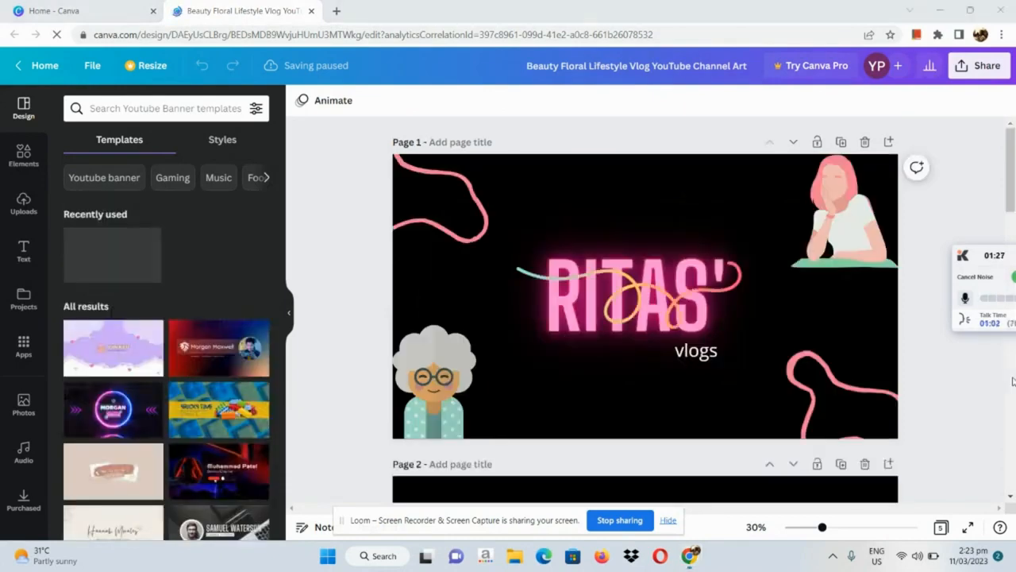
left_click(1013, 382)
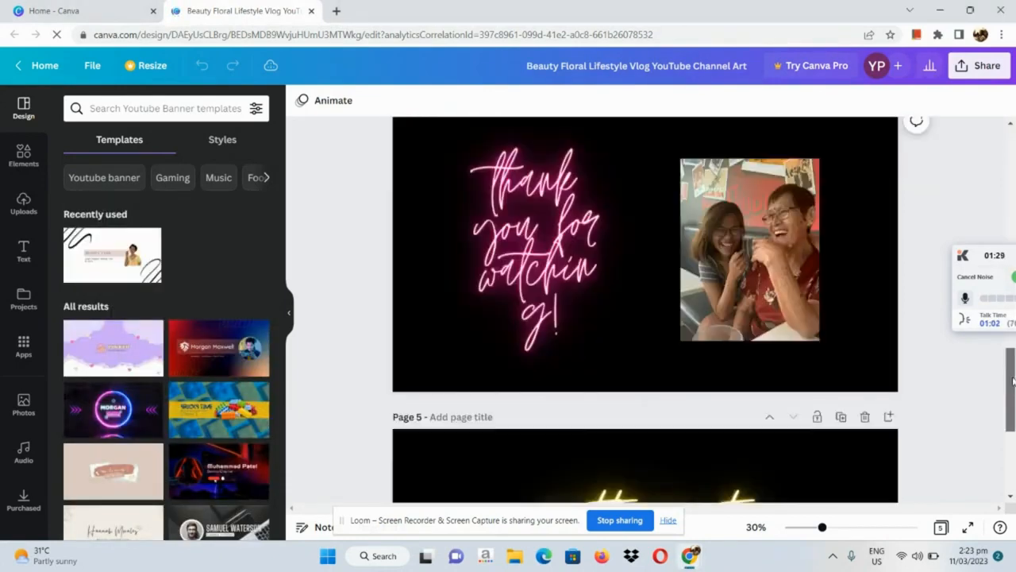
left_click_drag(1012, 382, 995, 109)
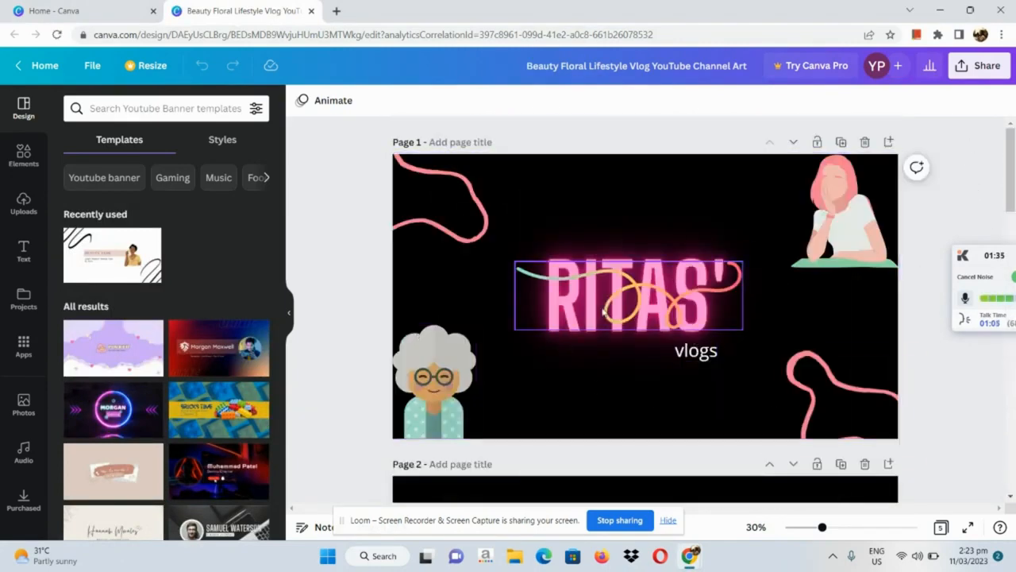
scroll(476, 326, "up", 2)
scroll(587, 314, "down", 5)
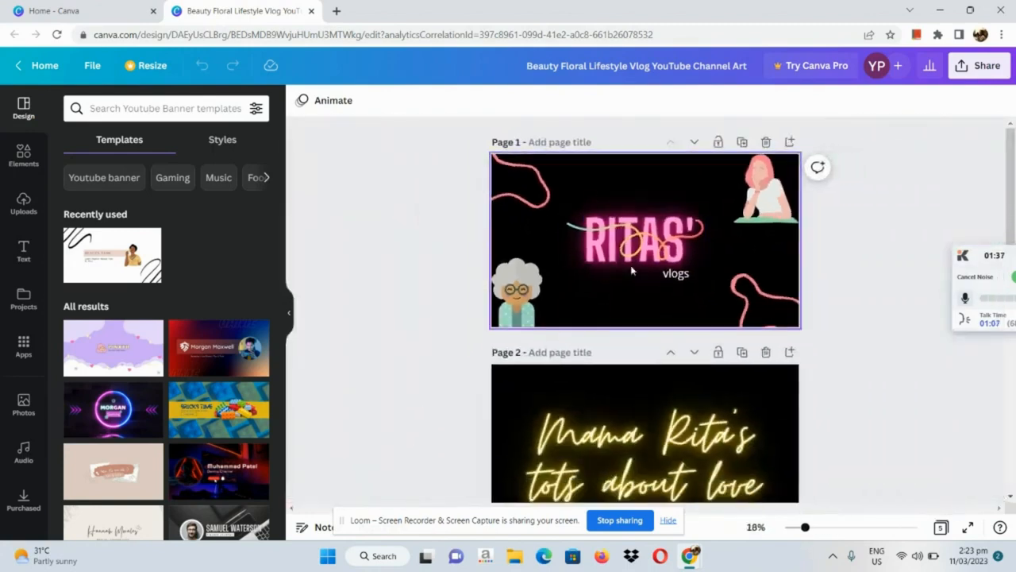
scroll(628, 262, "up", 3)
scroll(605, 261, "up", 2)
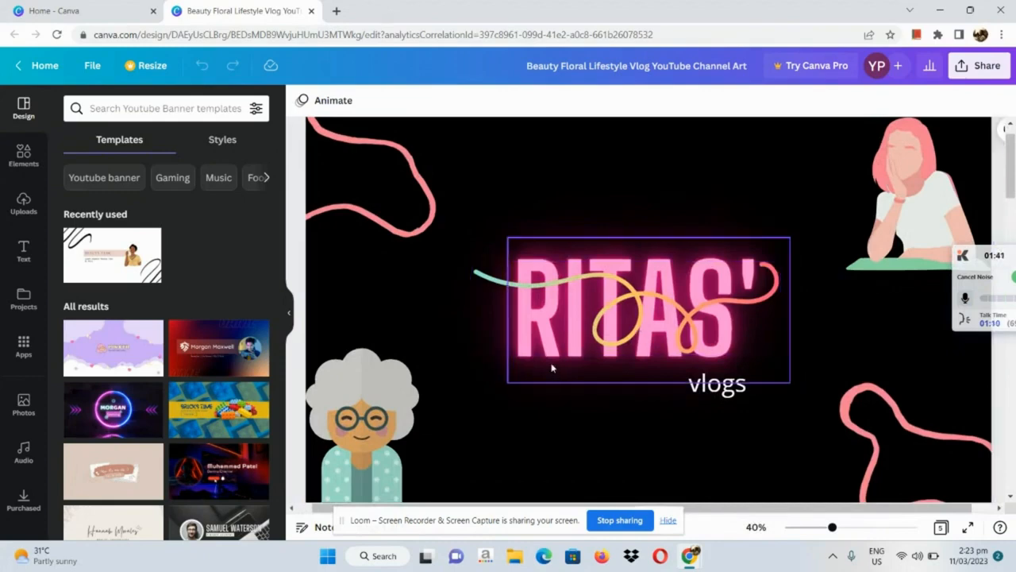
scroll(542, 355, "down", 3)
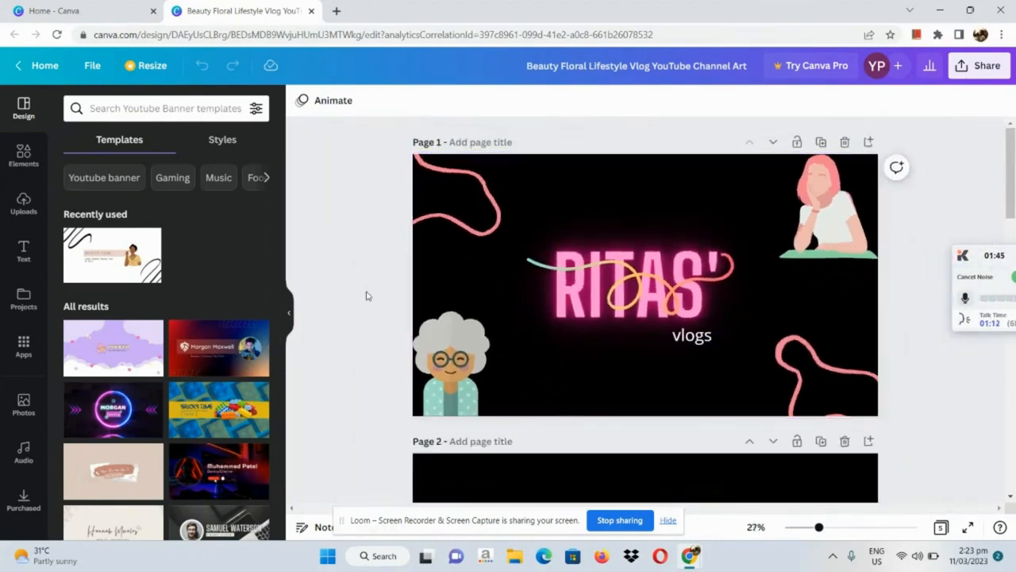
- Search the elements library for "instagram"
left_click(34, 148)
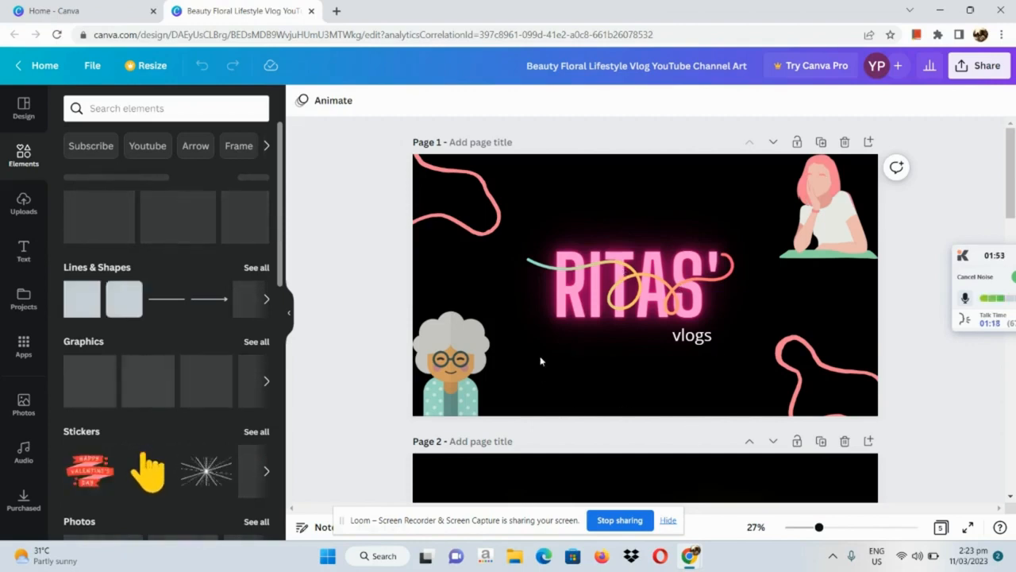
scroll(581, 334, "up", 1, "ctrl")
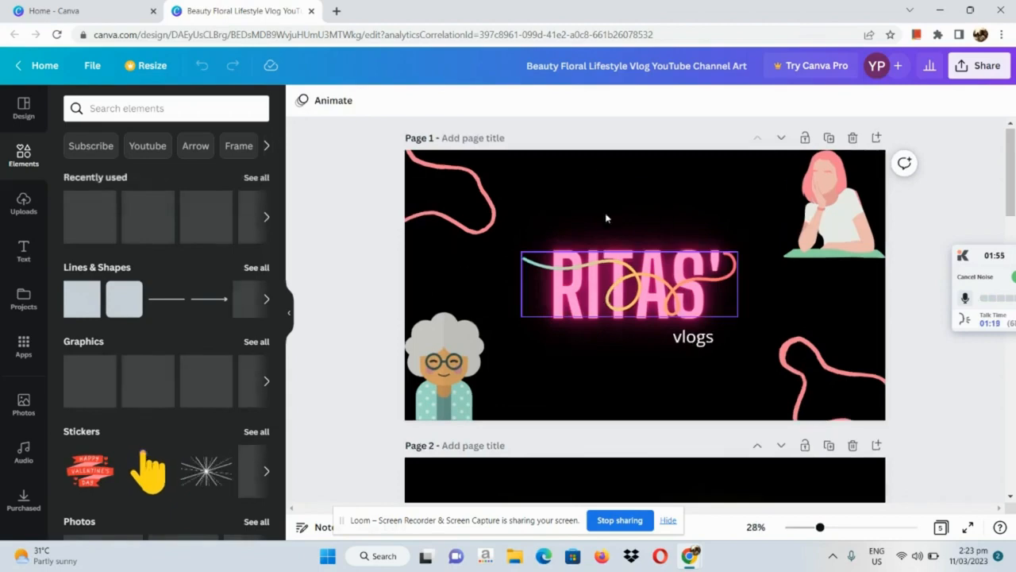
scroll(624, 300, "up", 2, "ctrl")
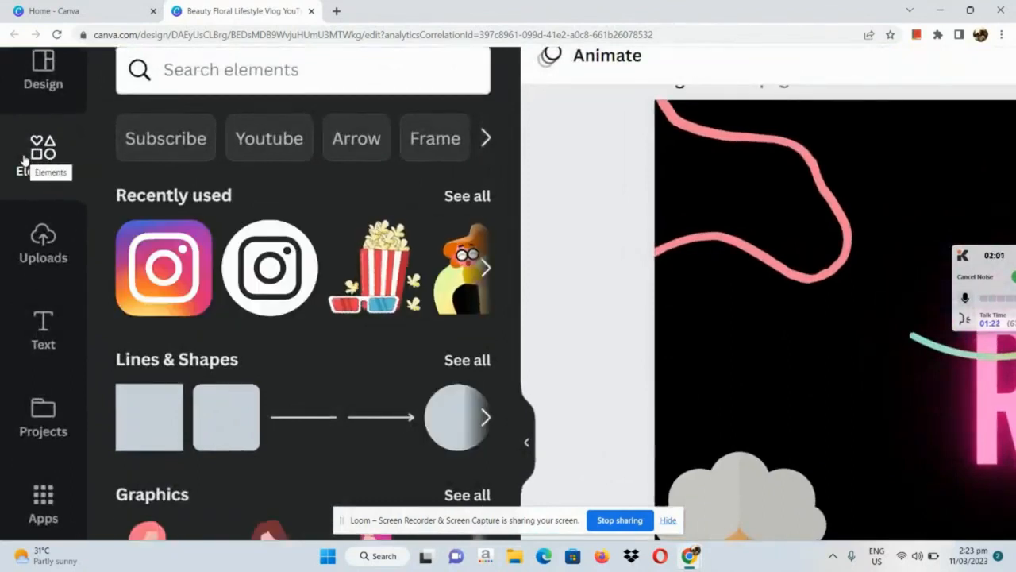
scroll(21, 100, "up", 1)
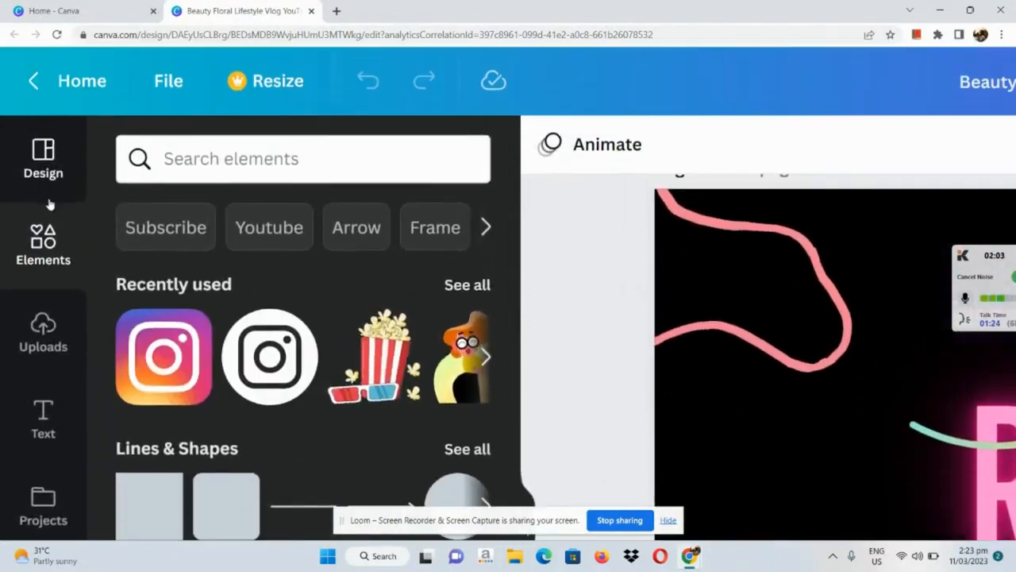
scroll(42, 256, "down", 1)
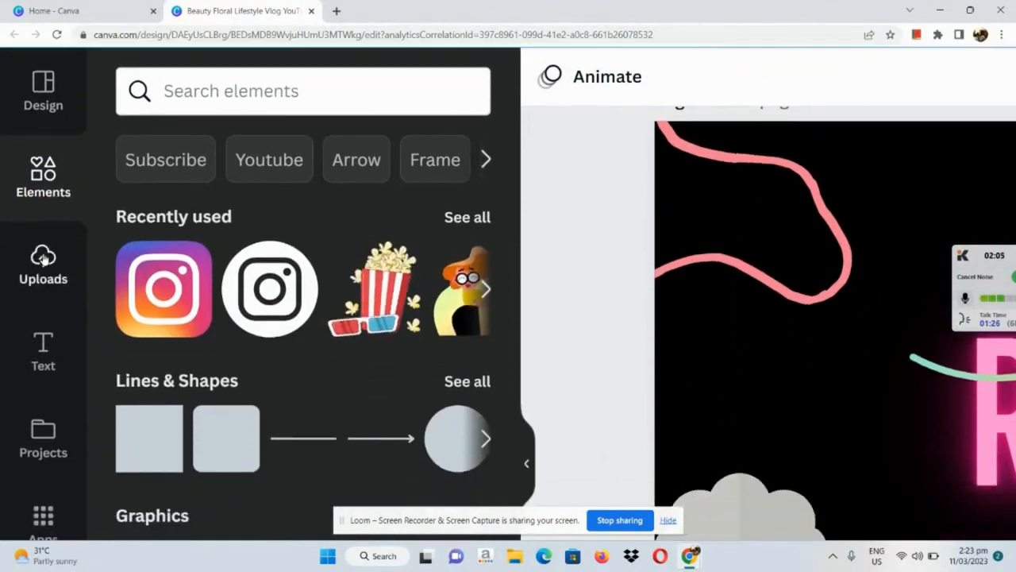
scroll(92, 314, "down", 3)
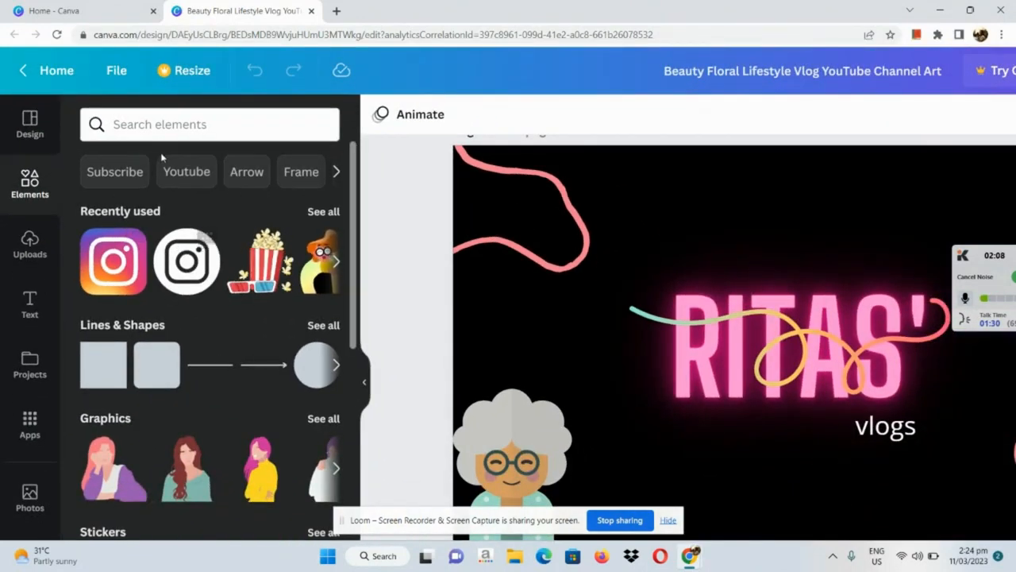
left_click(181, 122)
type("instagram")
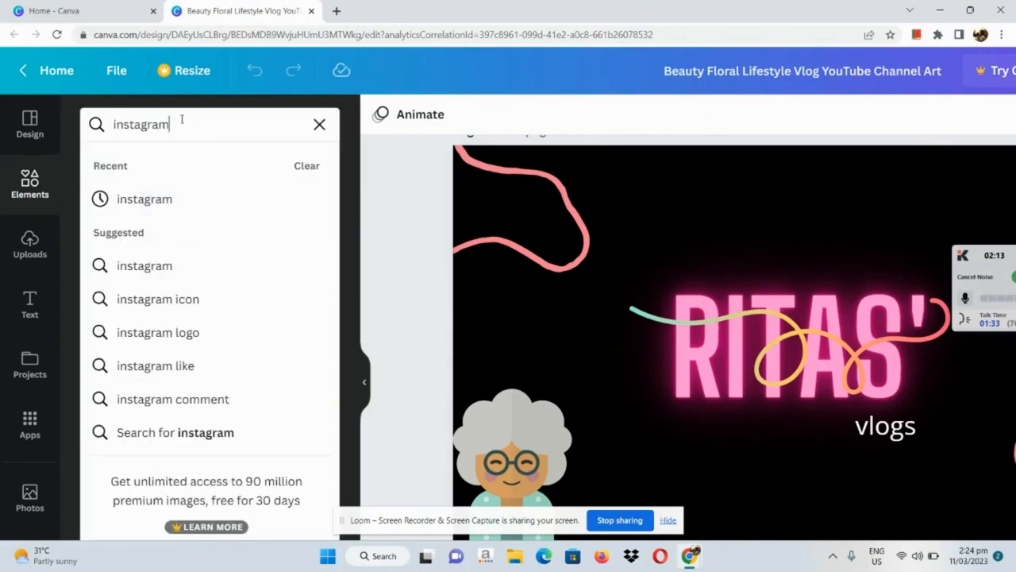
key("Return")
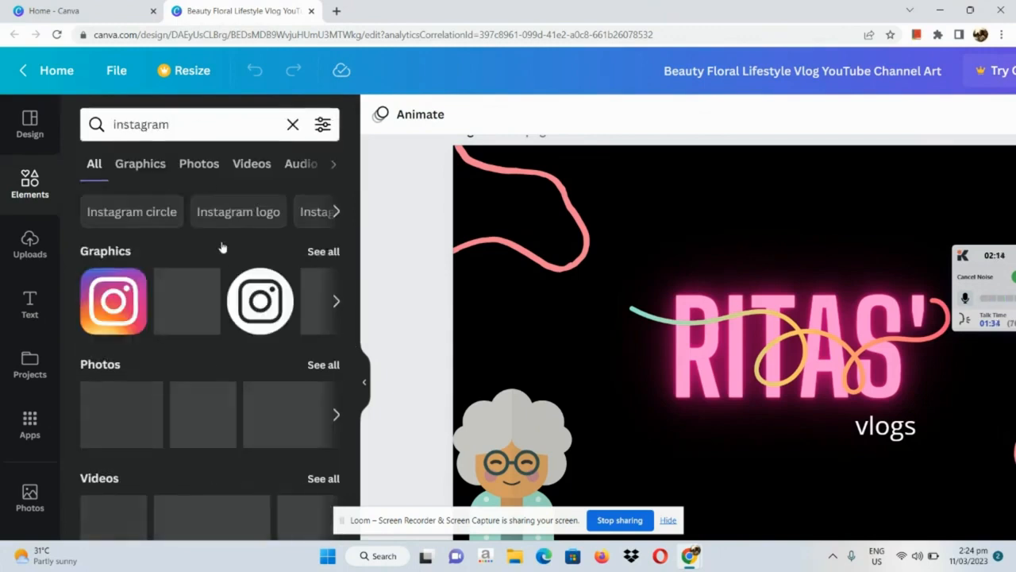
- Add the circular Instagram graphic to page 1 and place it below the neon title, beside the grey-haired woman illustration
scroll(176, 294, "down", 1)
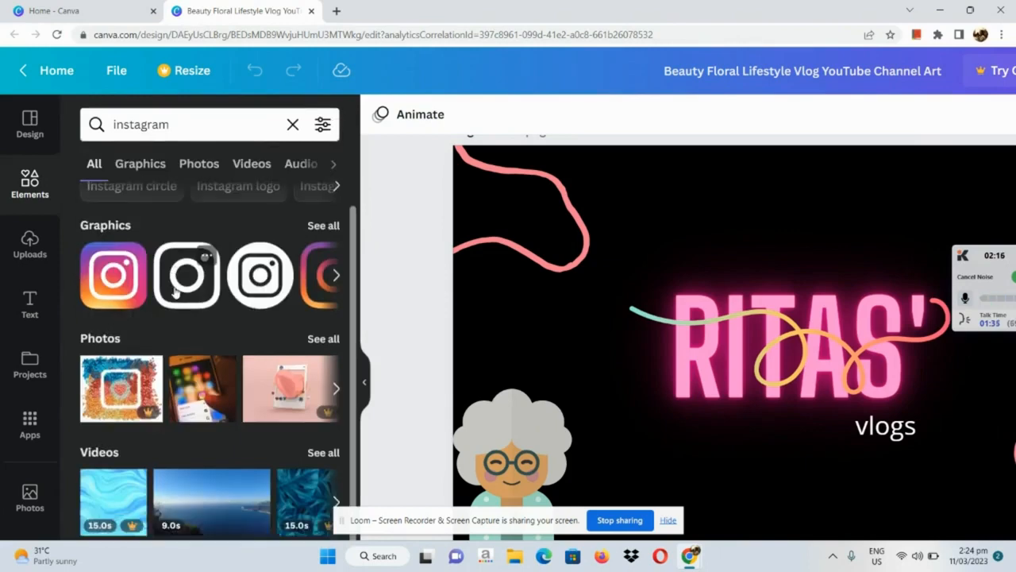
left_click(264, 304)
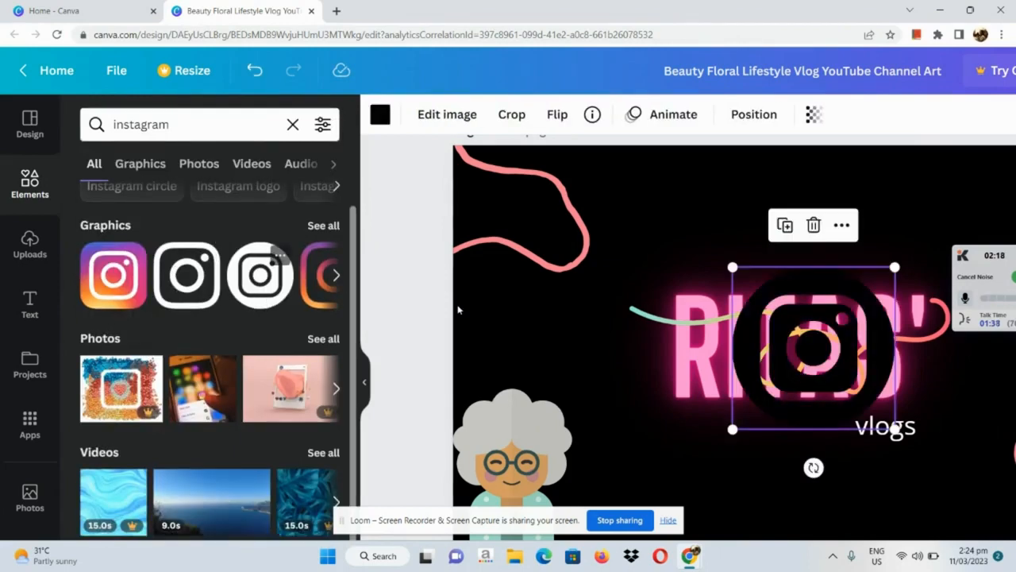
scroll(539, 363, "down", 3)
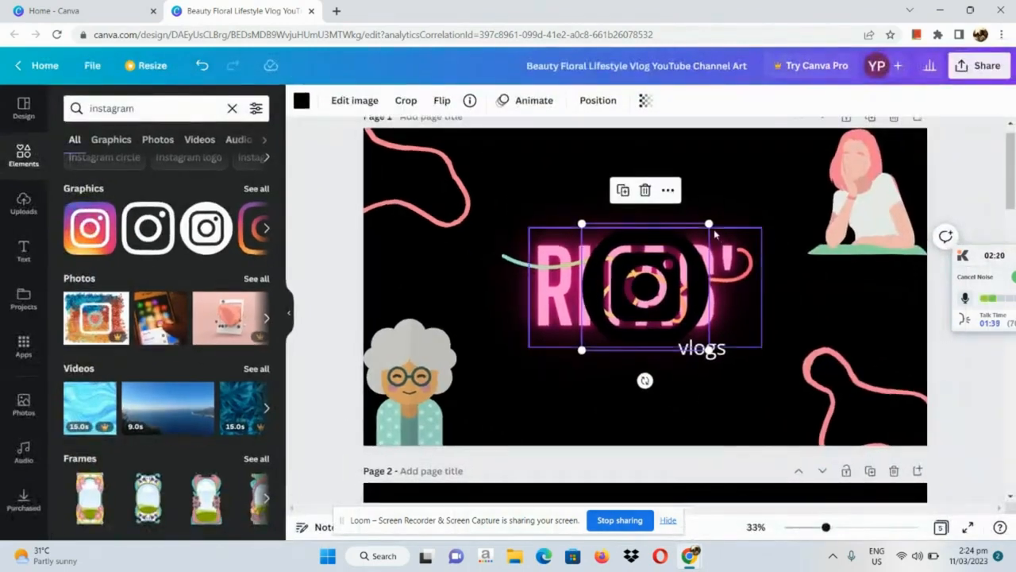
left_click(733, 209)
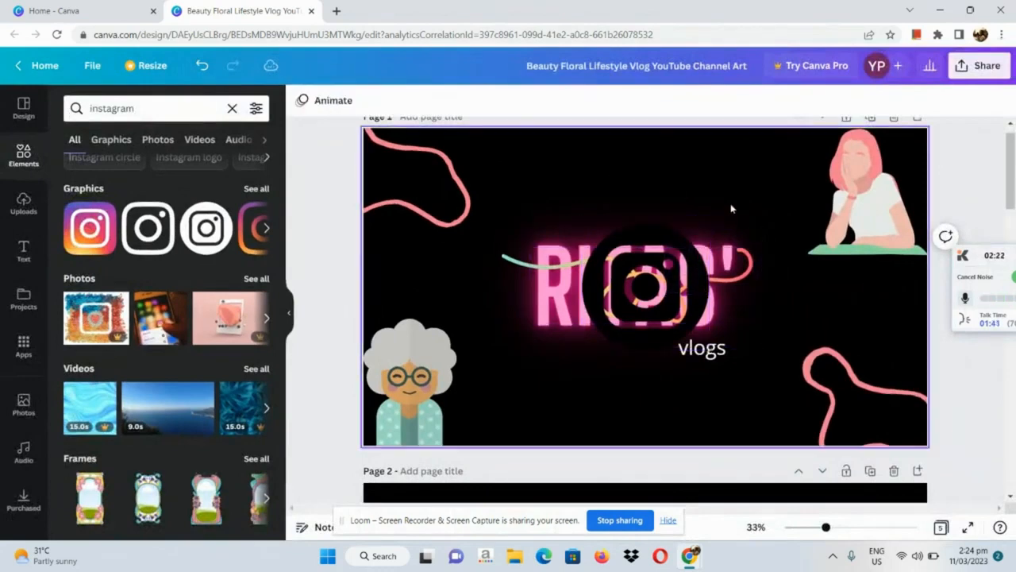
left_click(633, 307)
left_click_drag(633, 306, 559, 388)
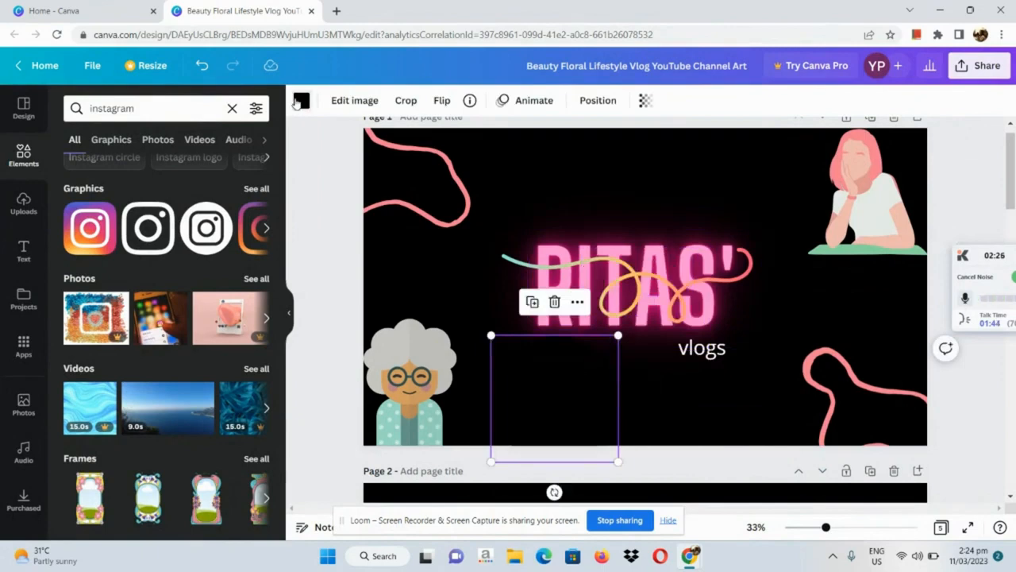
- Try the light grey #e8ebe8 and coral pink document colors on the Instagram icon's circle
left_click(301, 100)
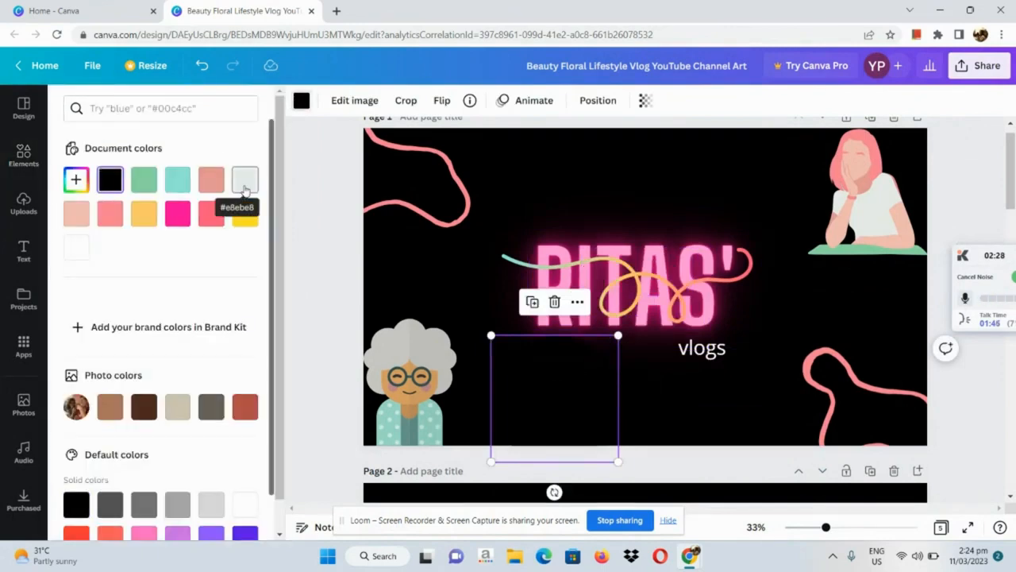
left_click(245, 181)
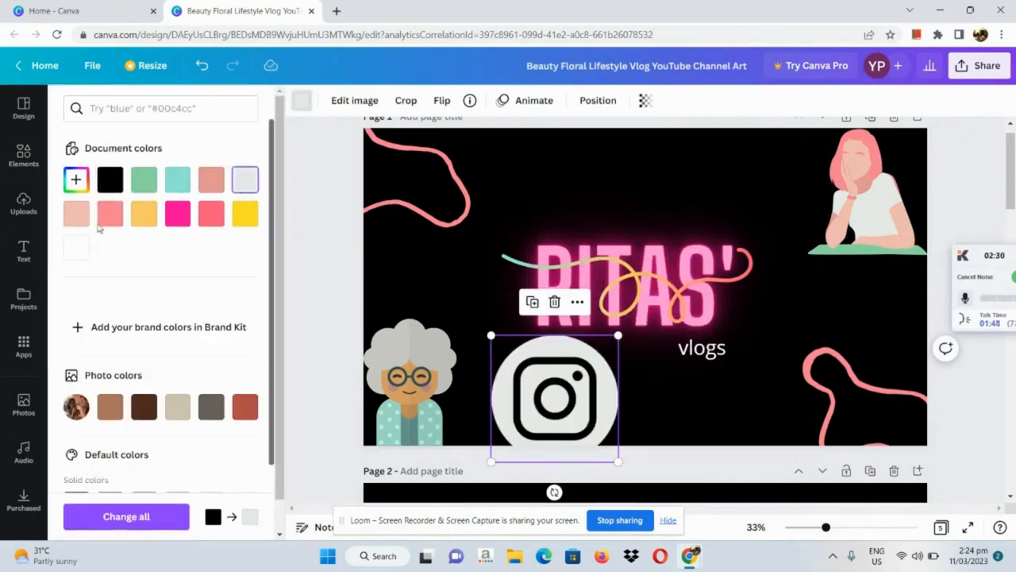
left_click(104, 226)
left_click(41, 227)
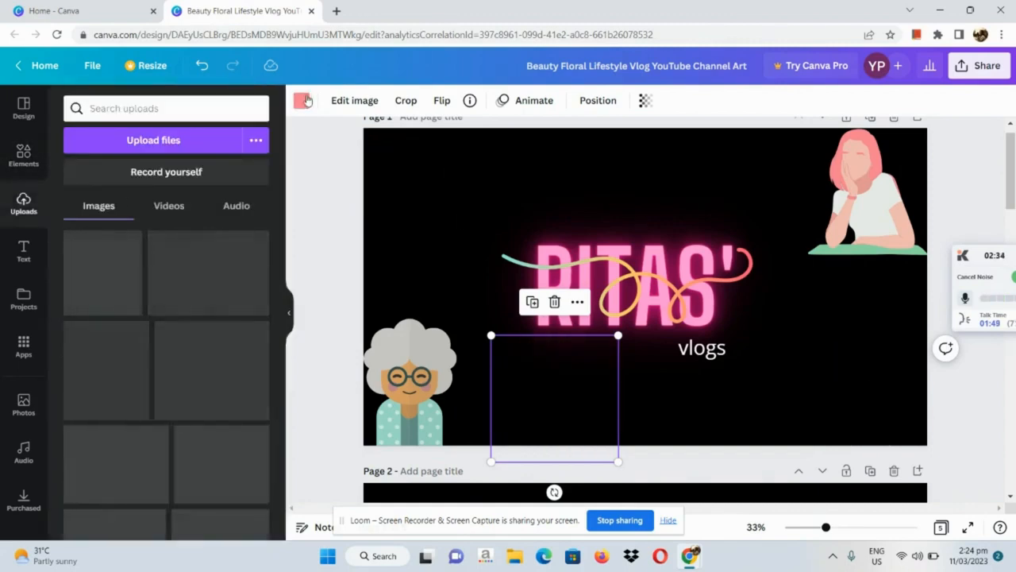
- Recolor the Instagram icon's circle with the light peach document color and shrink the icon to a small badge below the neon title
left_click(304, 100)
left_click(77, 213)
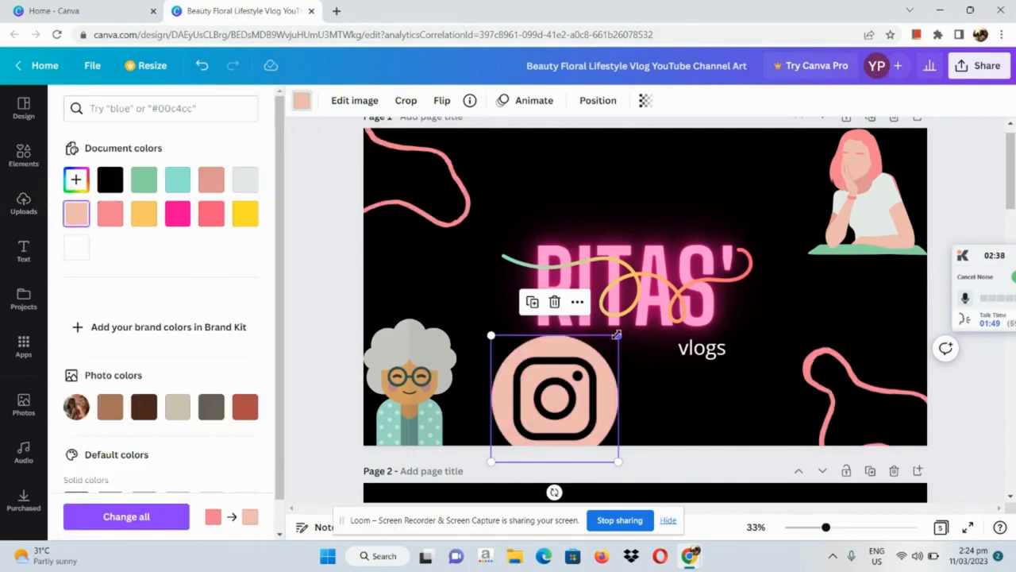
left_click_drag(617, 334, 554, 381)
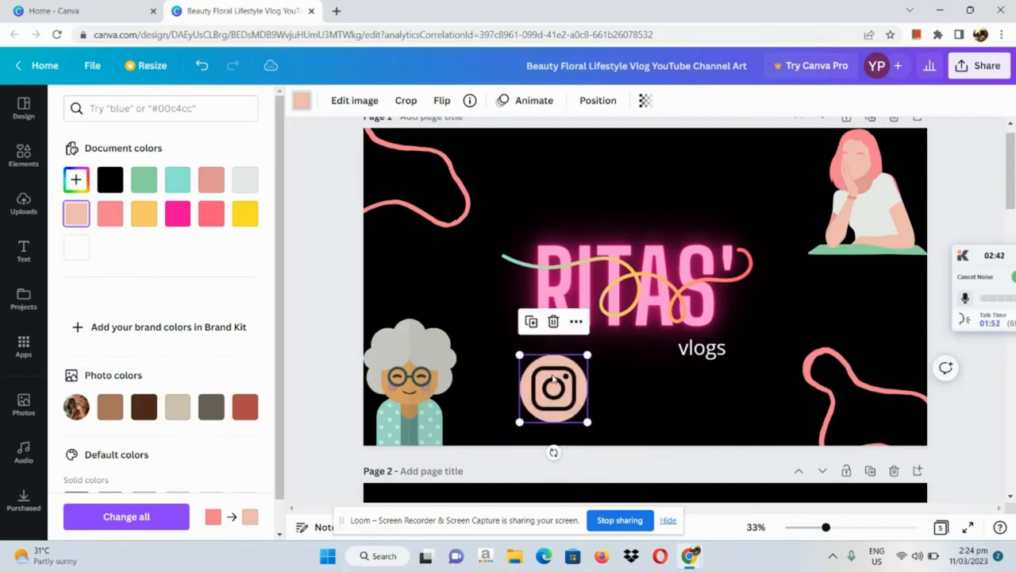
left_click_drag(586, 419, 517, 381)
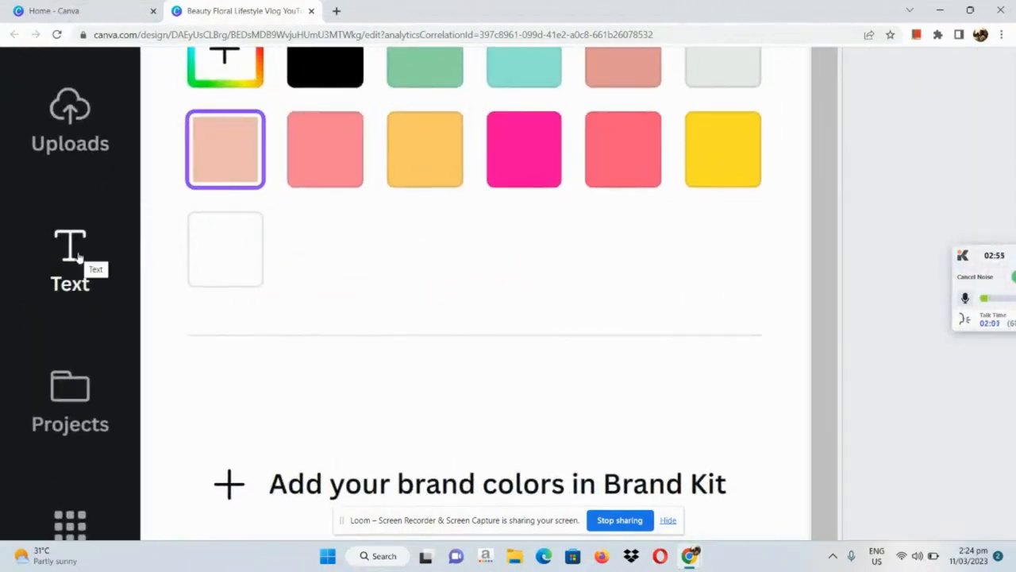
- Add a body text box containing the Instagram username and place it directly beside the Instagram icon
left_click(78, 255)
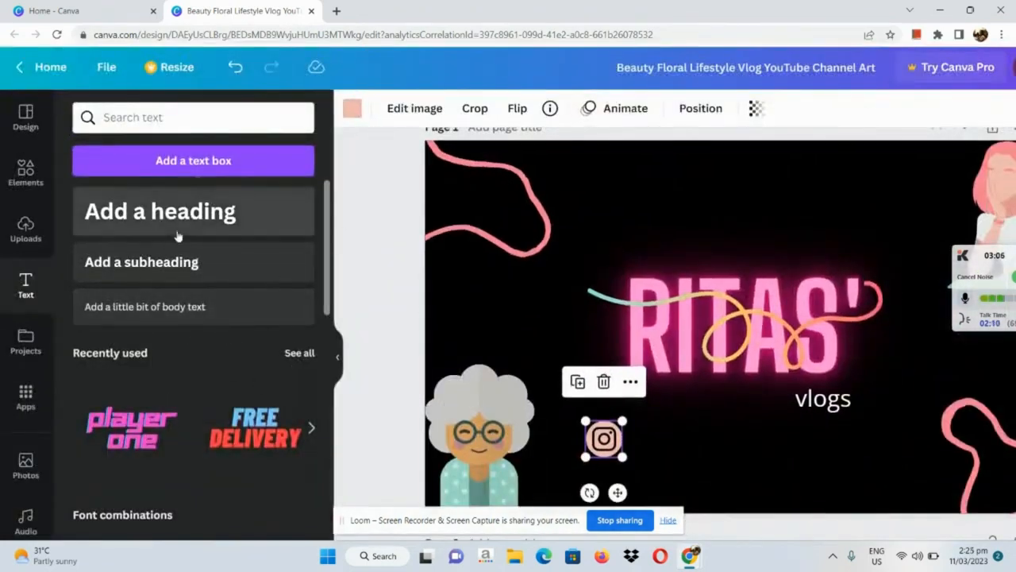
left_click(170, 309)
key("BackSpace")
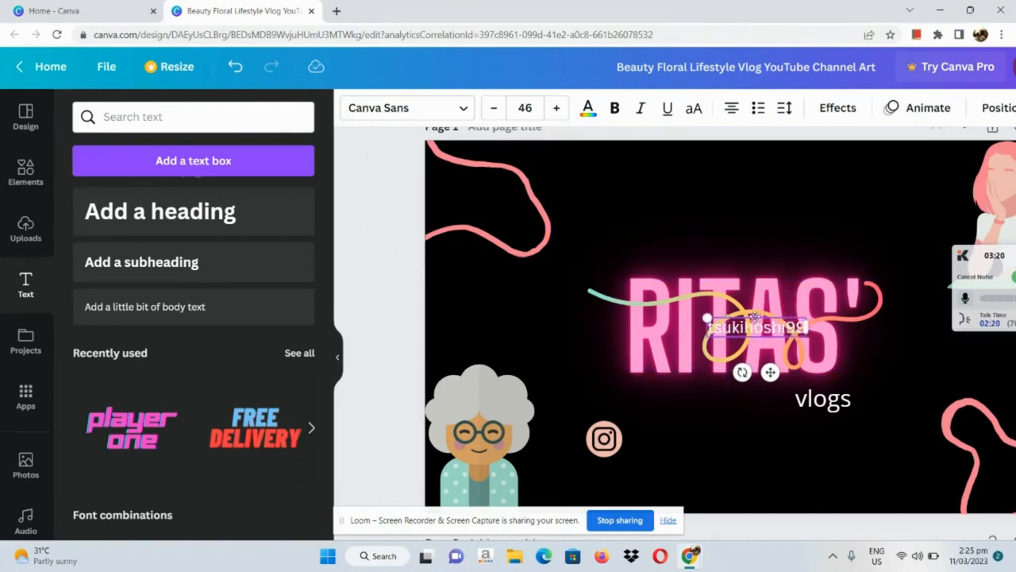
left_click_drag(754, 316, 687, 432)
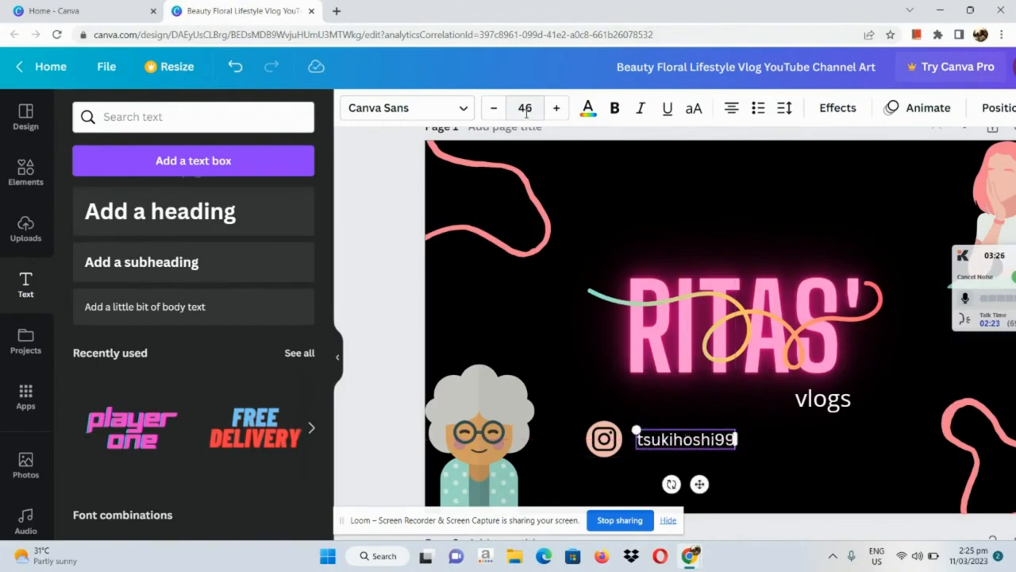
- Try the Open Sans and Moontime document fonts on the username text, and settle on Jonathan
left_click(456, 111)
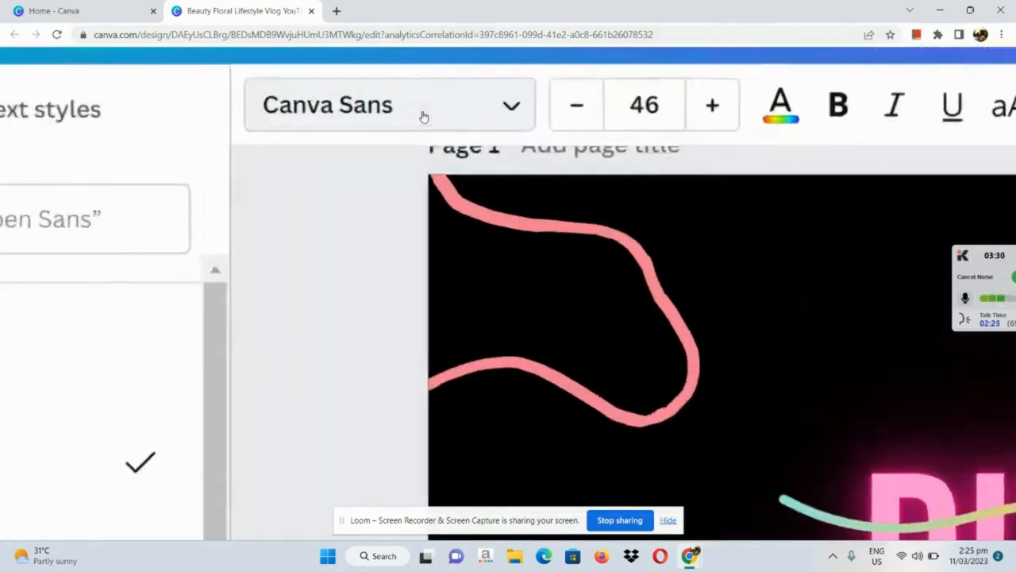
scroll(285, 155, "down", 5)
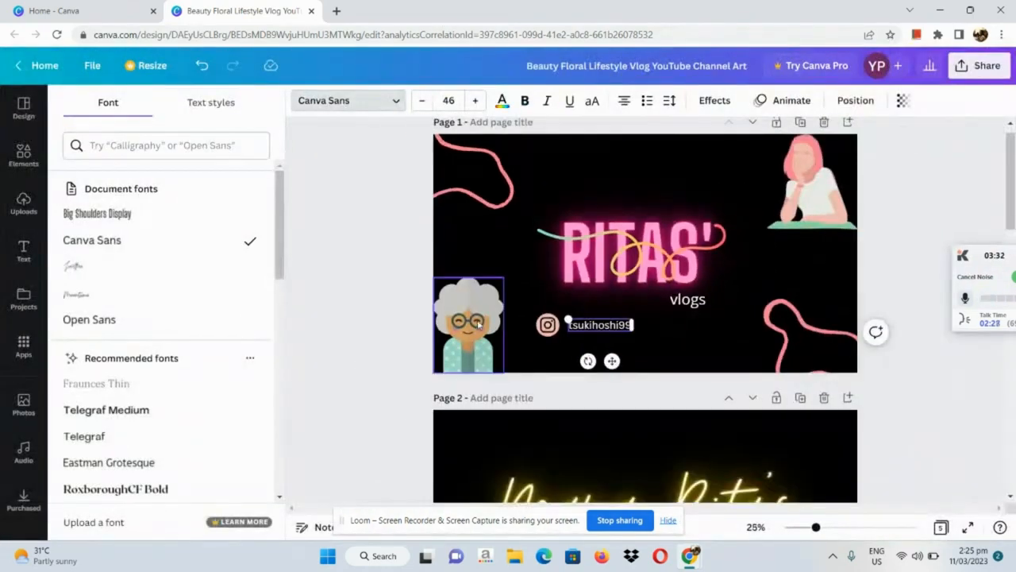
left_click(179, 334)
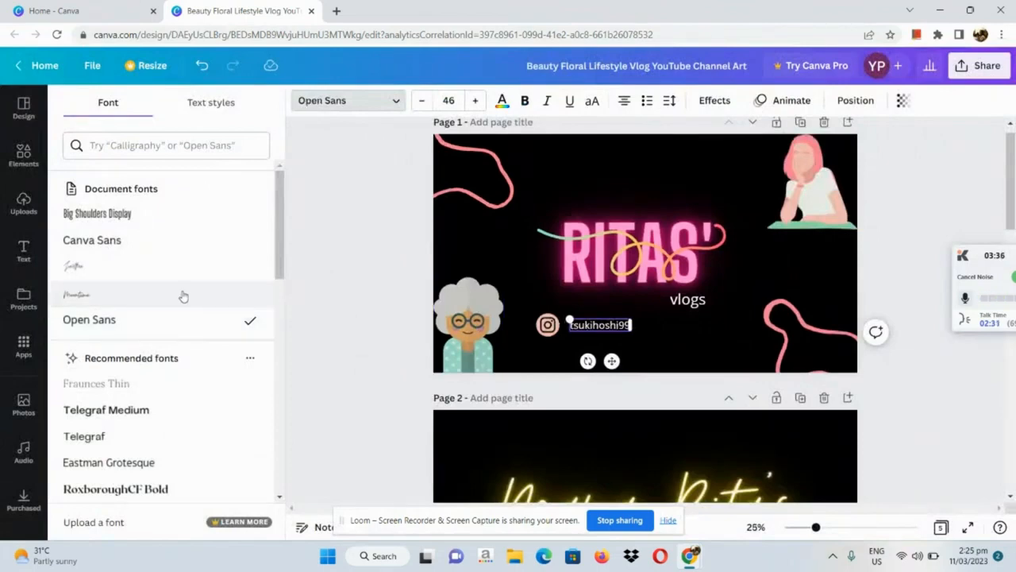
left_click(183, 296)
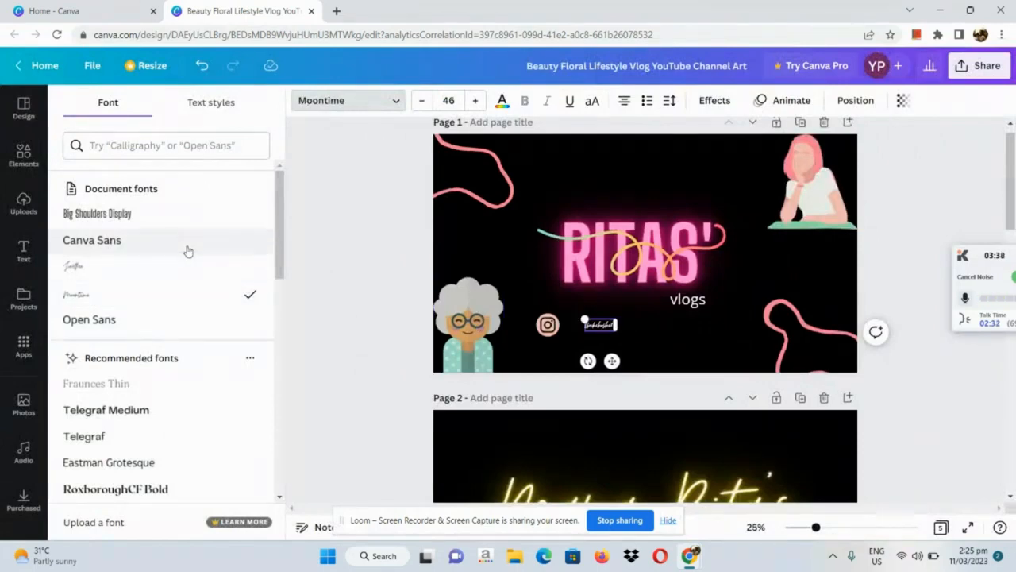
left_click(175, 275)
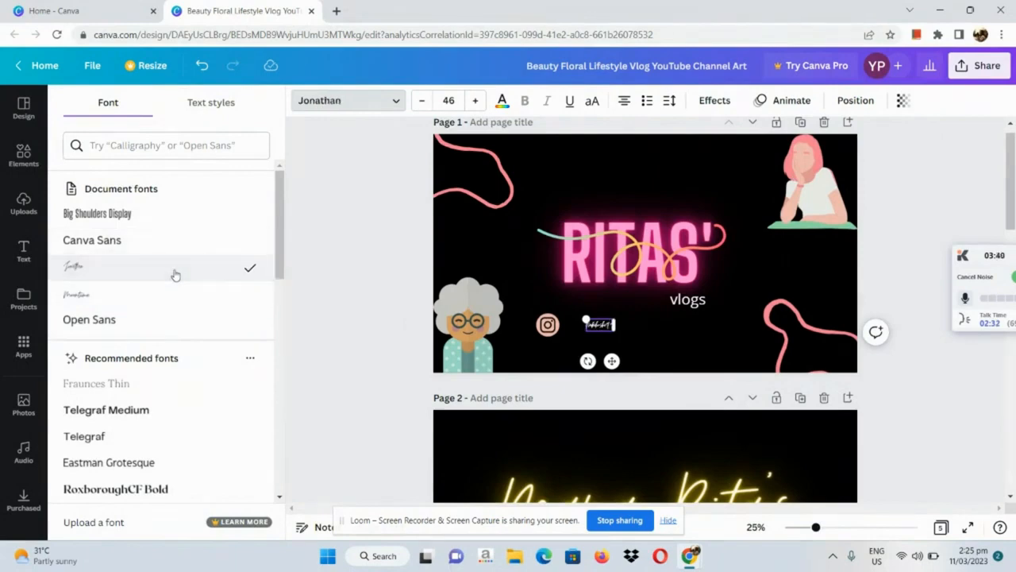
- Try the recommended fonts Fraunces Thin and Telegraf Medium on the username text
left_click(142, 395)
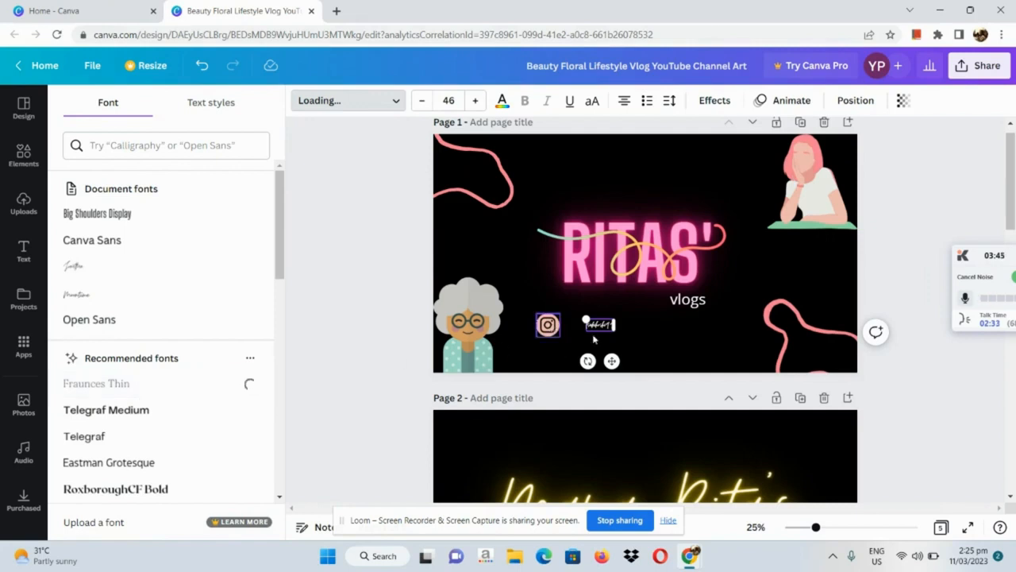
scroll(593, 334, "up", 1)
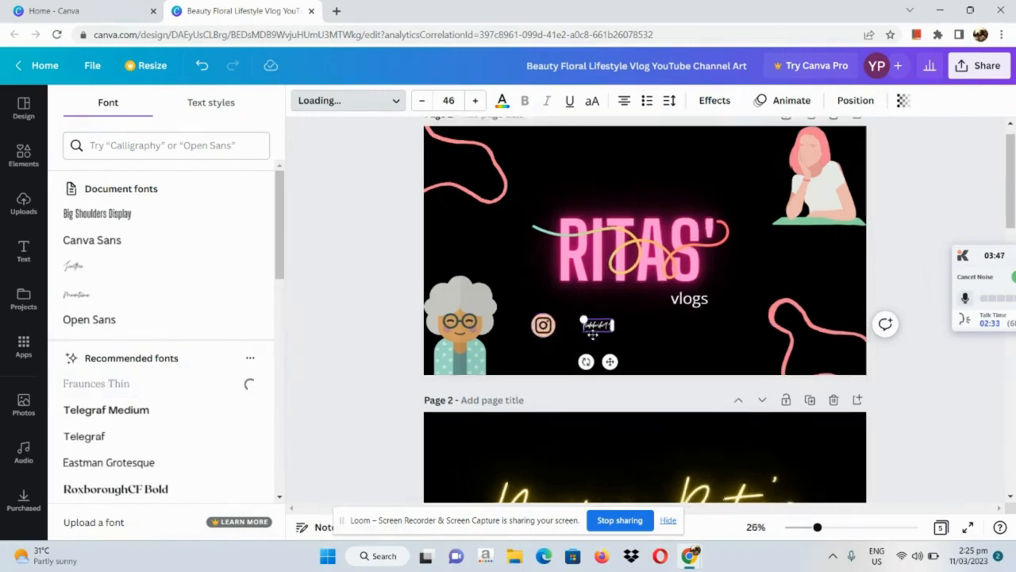
scroll(593, 335, "up", 2)
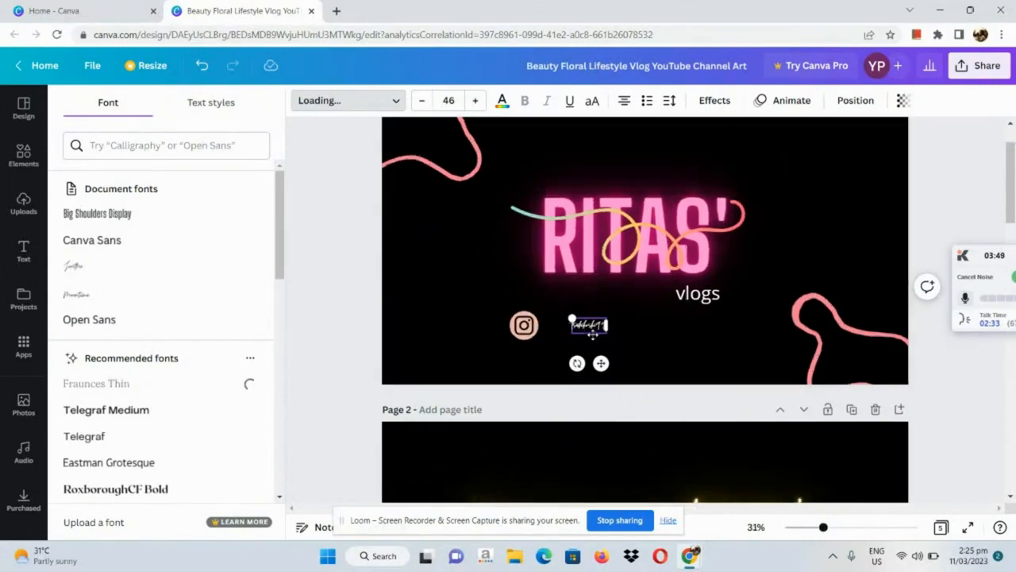
scroll(593, 335, "up", 2)
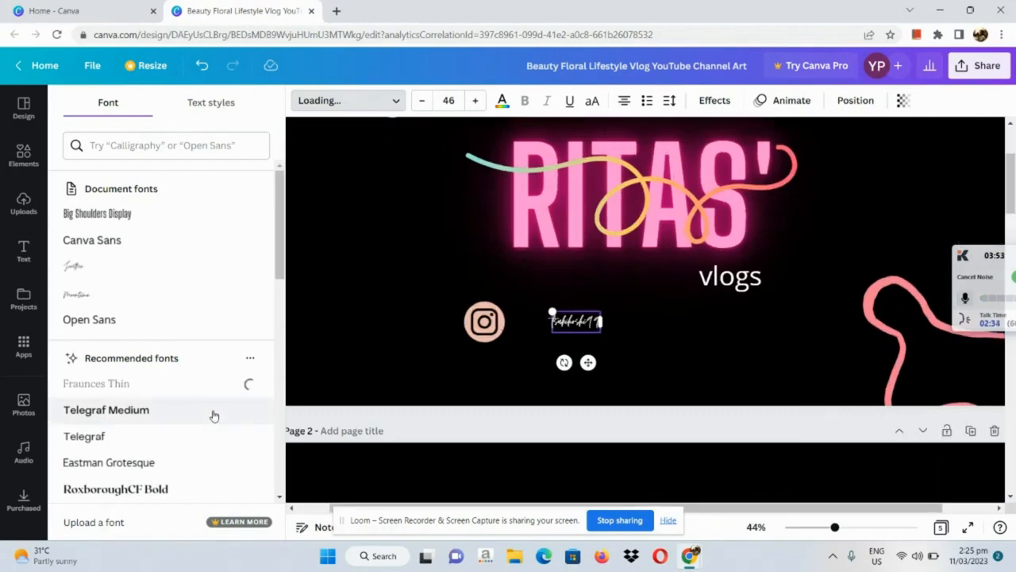
left_click(214, 416)
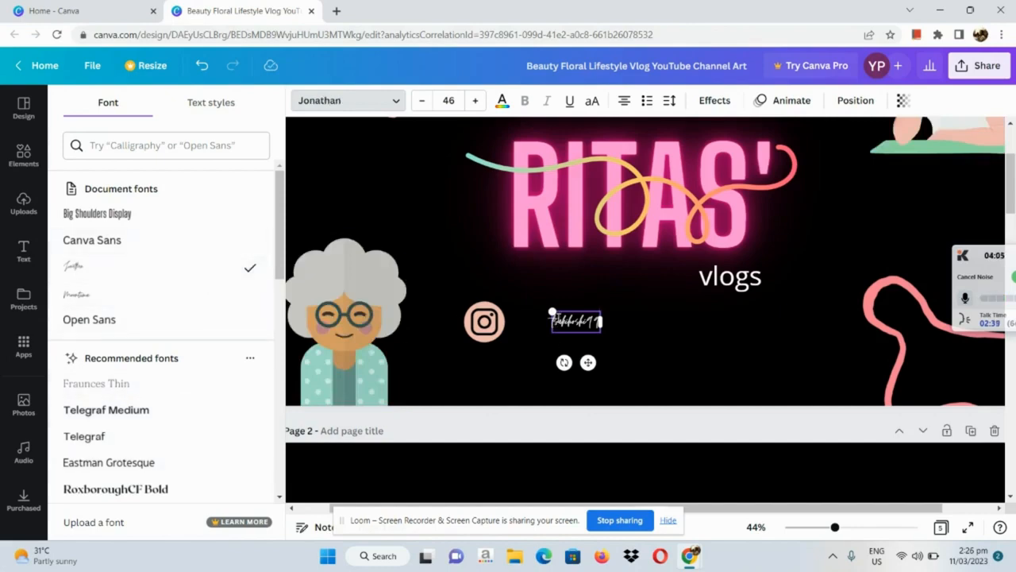
- Increase the username text's font size to 70
double_click(559, 317)
left_click(473, 100)
left_click(472, 101)
left_click(472, 101)
left_click(473, 101)
left_click(472, 101)
left_click(472, 101)
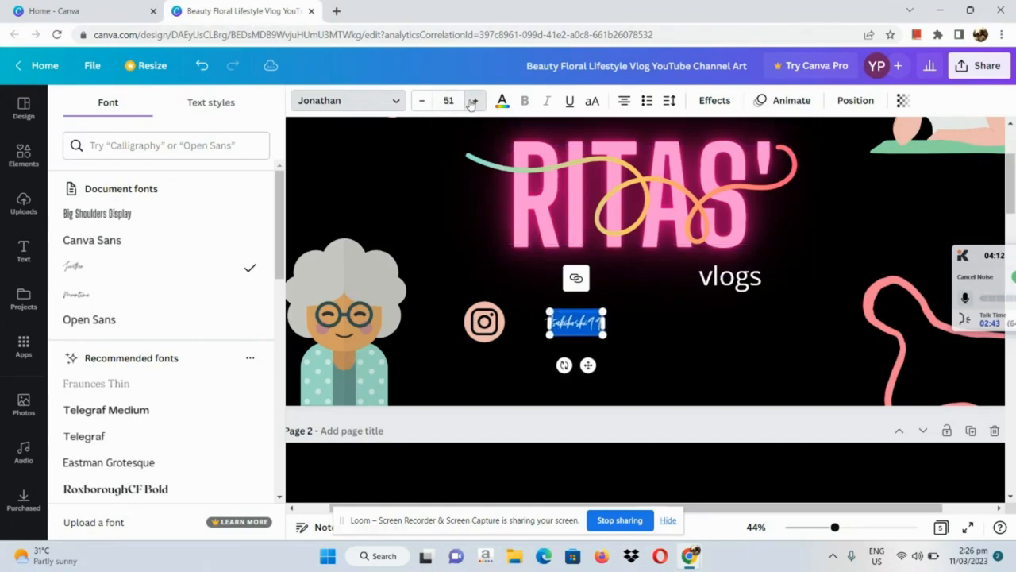
left_click(473, 101)
left_click(472, 101)
left_click(473, 100)
left_click(473, 101)
left_click(473, 100)
left_click(473, 101)
left_click(473, 101)
left_click(472, 101)
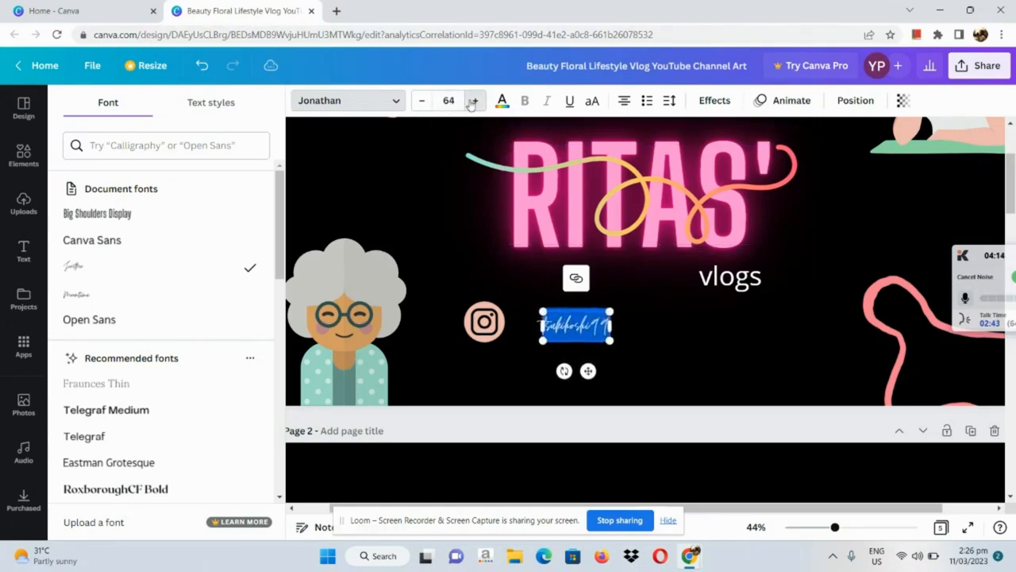
left_click(472, 101)
left_click(473, 101)
left_click(473, 101)
left_click(472, 101)
left_click(472, 101)
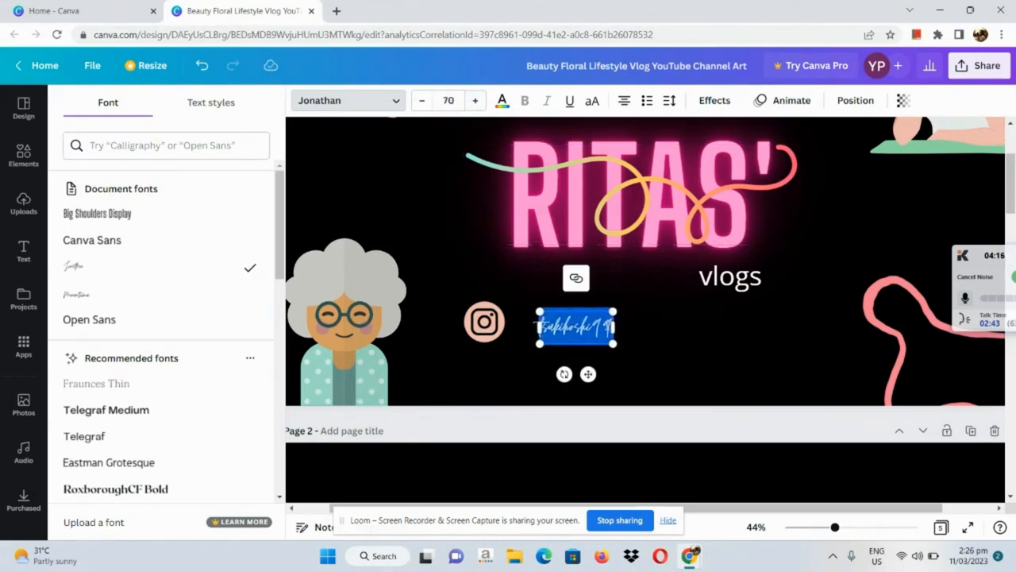
- Move the username text closer to the Instagram icon and align it with the icon's middle
left_click(654, 328)
left_click_drag(582, 324, 562, 312)
key("Escape")
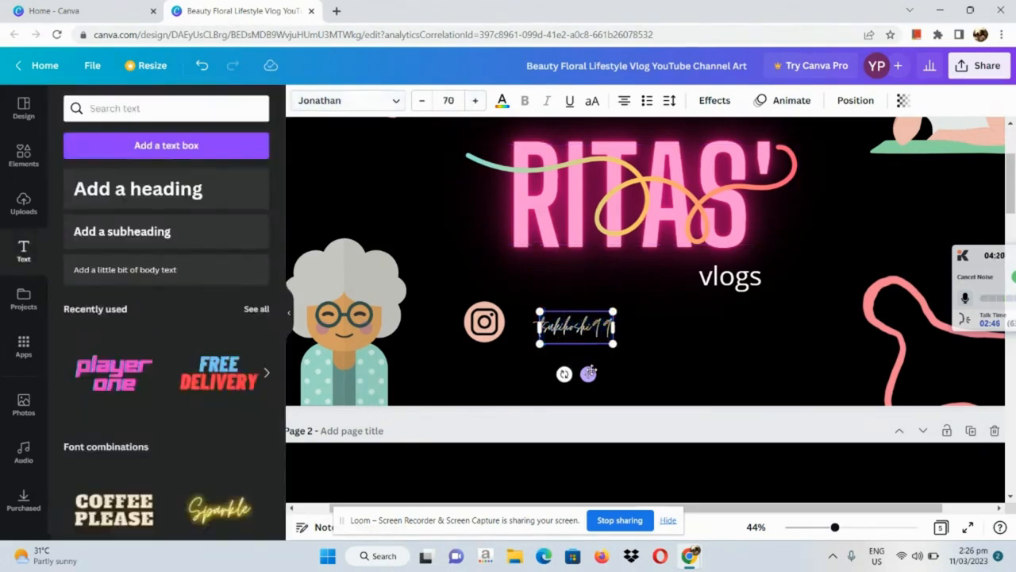
left_click_drag(587, 374, 574, 367)
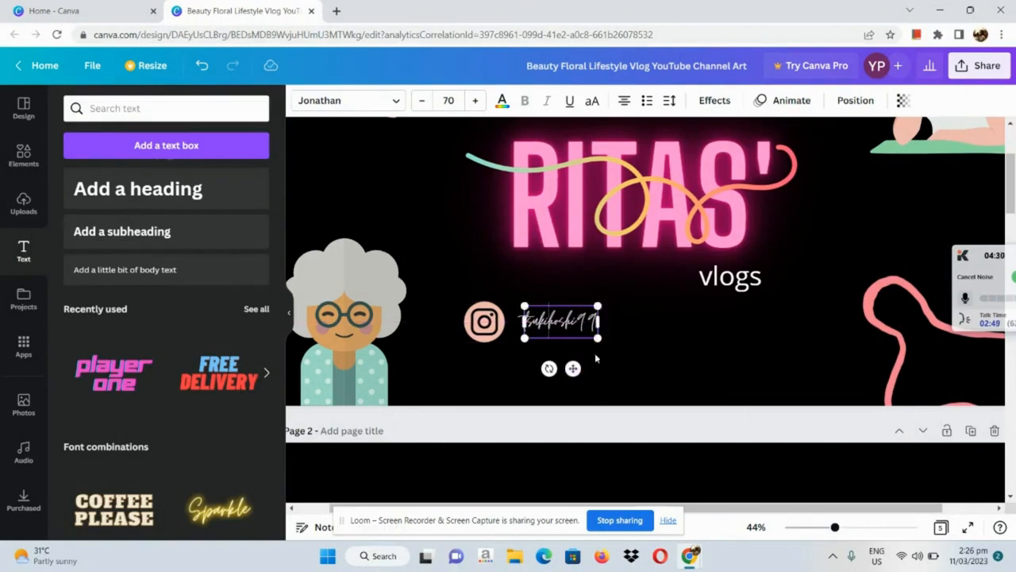
- Try the Background, Neon, Glitch and Echo text effects on the username text
double_click(559, 331)
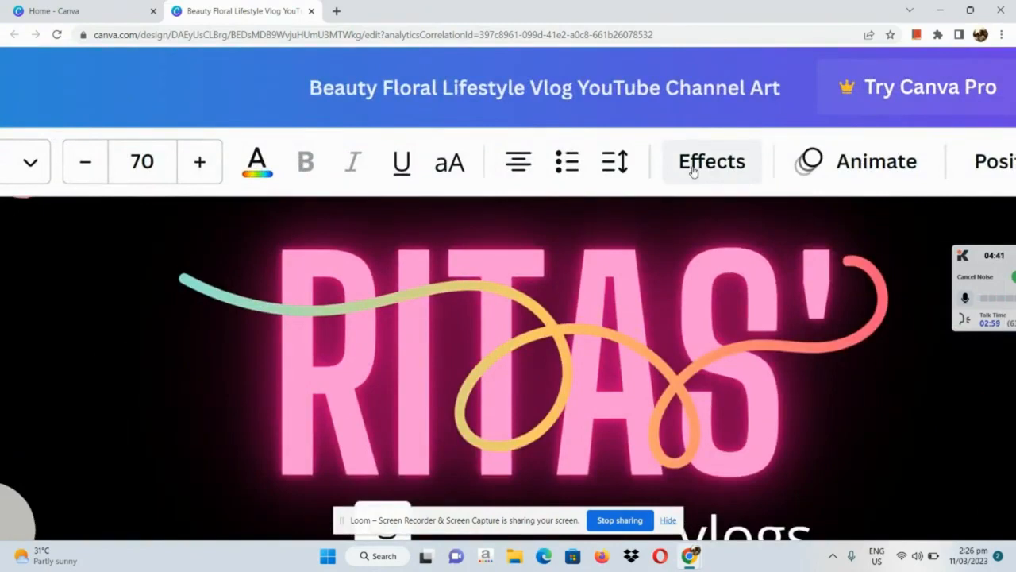
left_click(692, 169)
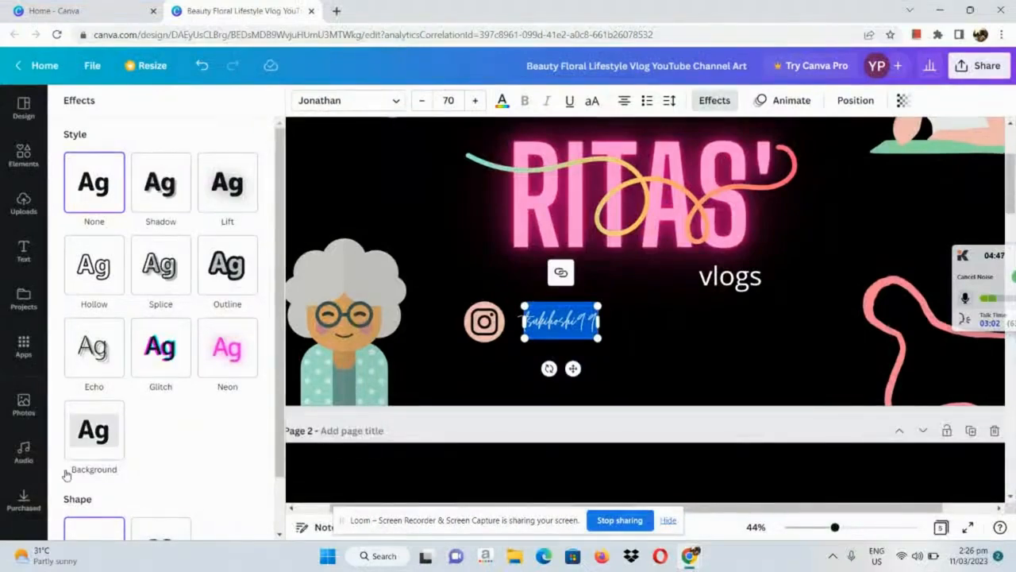
scroll(69, 474, "down", 1)
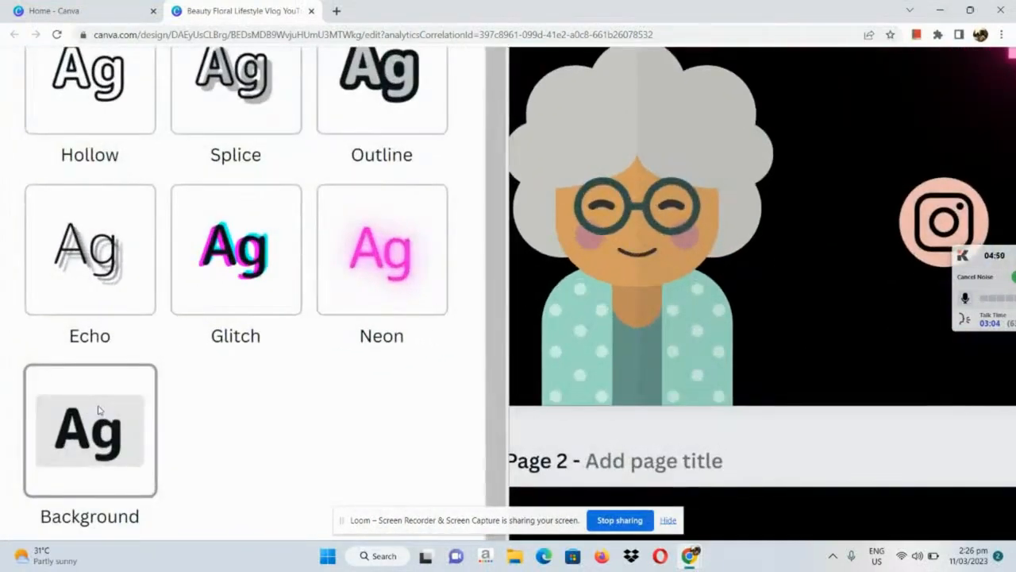
left_click(99, 410)
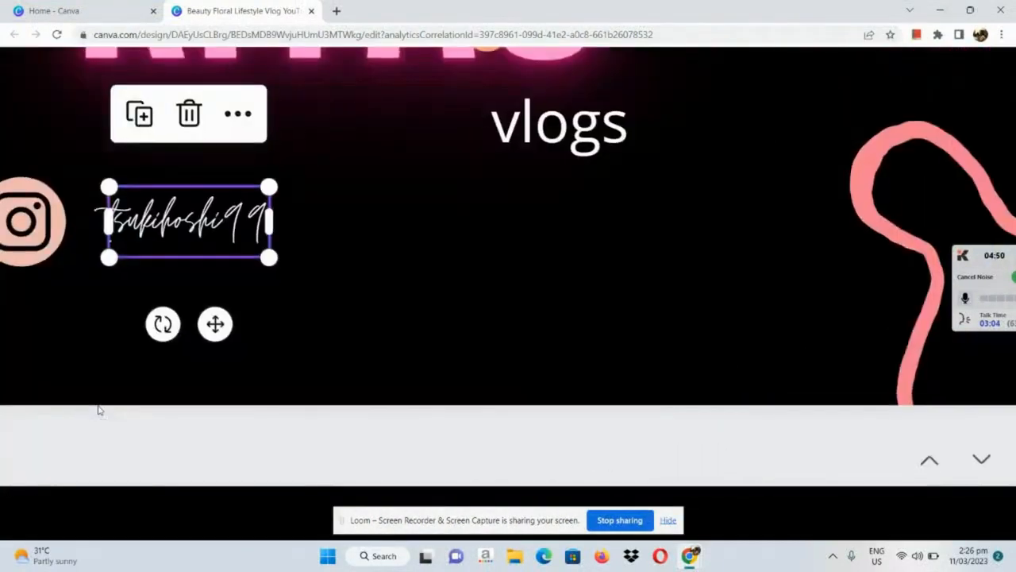
scroll(99, 411, "down", 5)
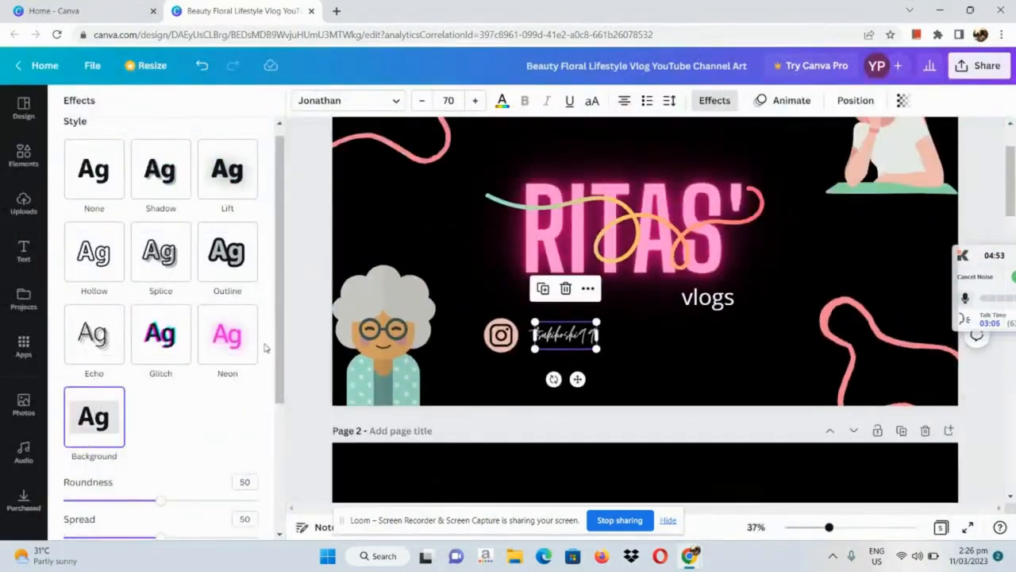
left_click(229, 352)
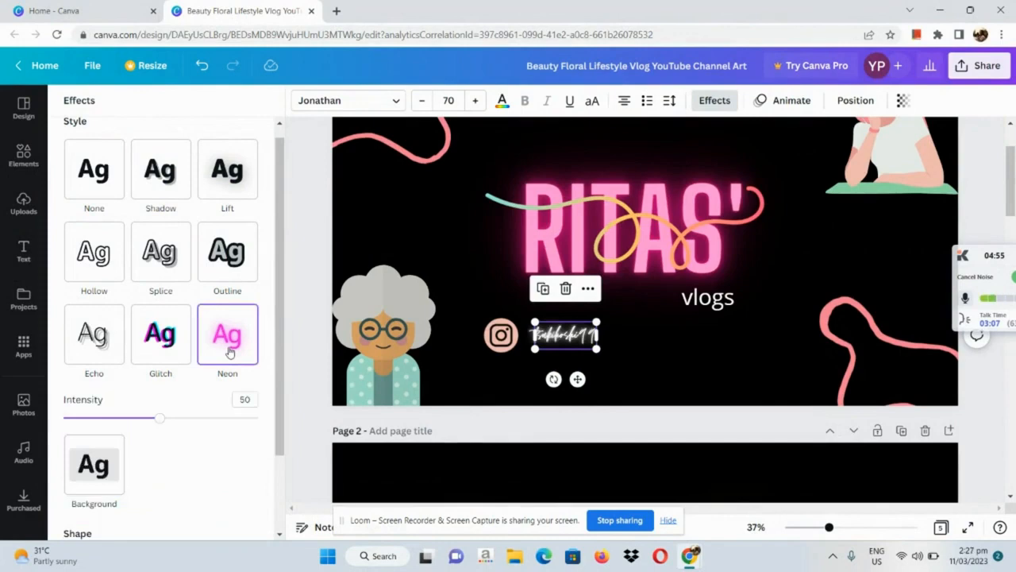
left_click(154, 354)
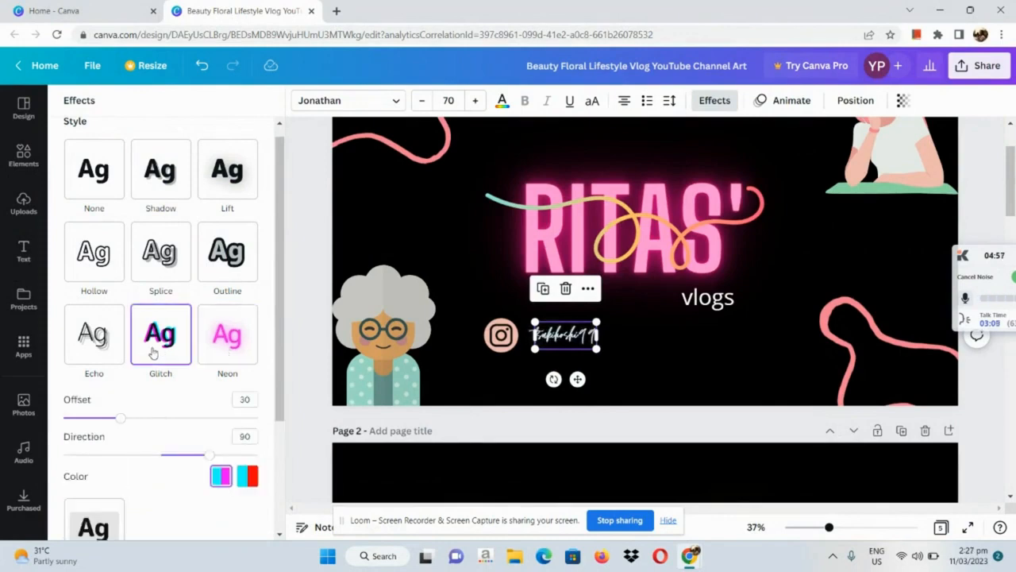
left_click(84, 333)
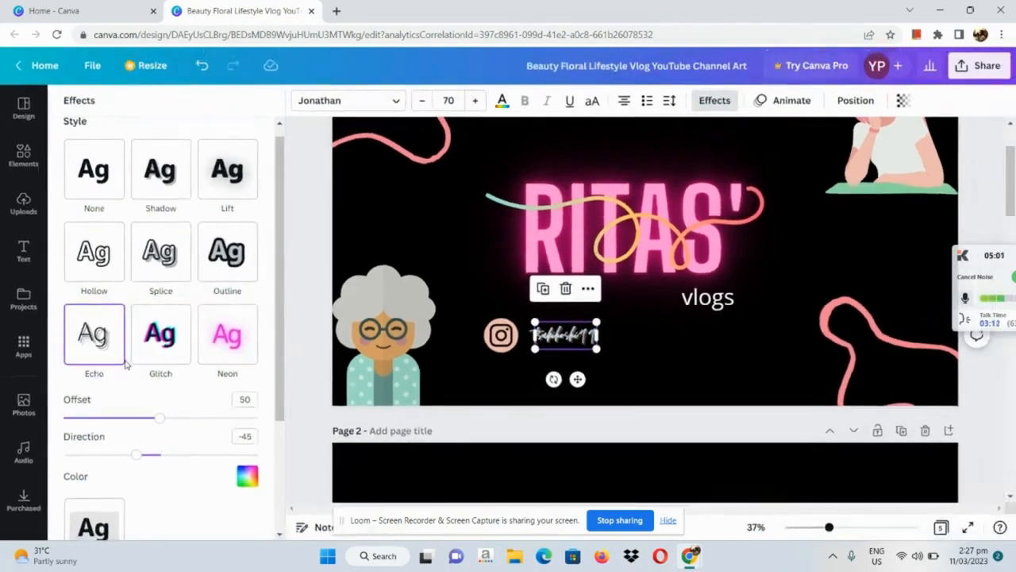
- Apply the Background text effect to the username text and open the effect's color choices
scroll(125, 365, "down", 2)
left_click(89, 374)
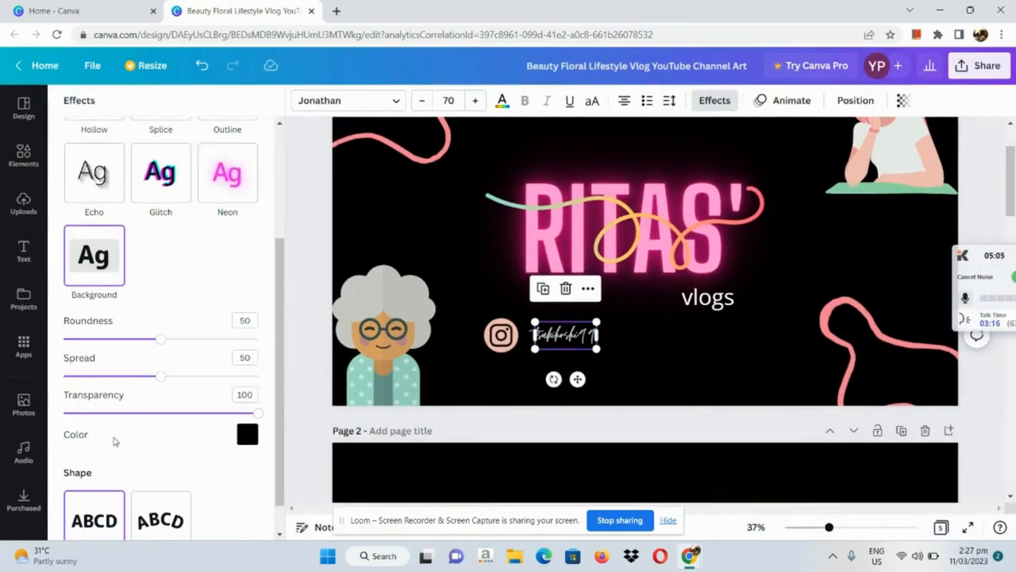
scroll(111, 445, "down", 1)
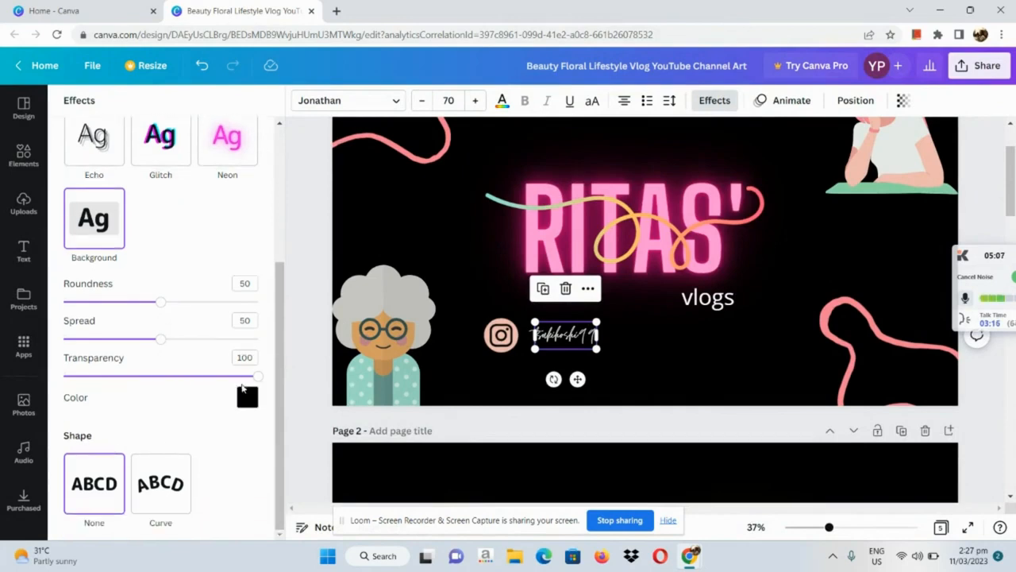
left_click(247, 398)
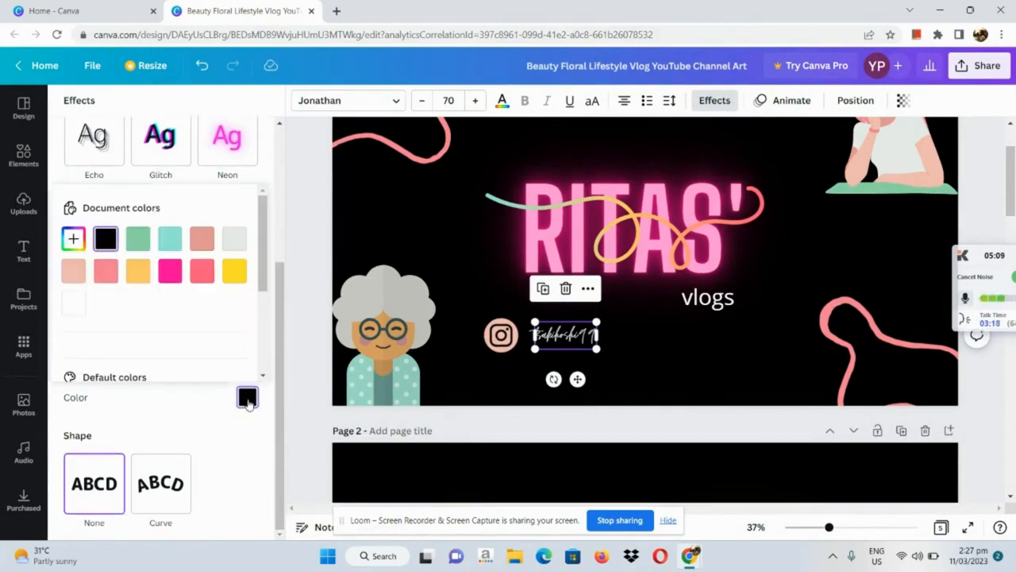
- Try peach, green, turquoise, light grey, yellow, coral red, magenta and orange document colors for the username text's background
left_click(73, 272)
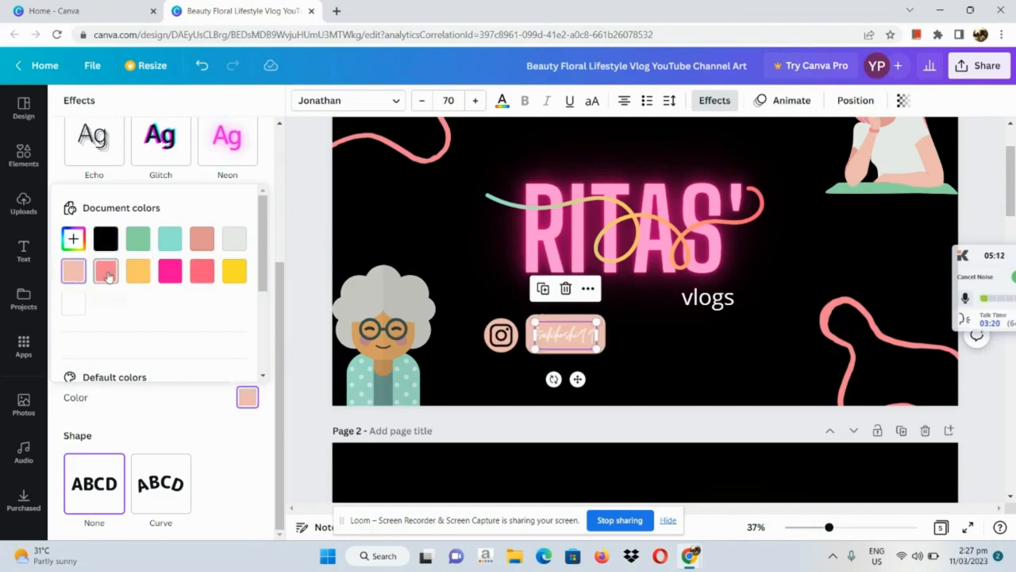
left_click(137, 238)
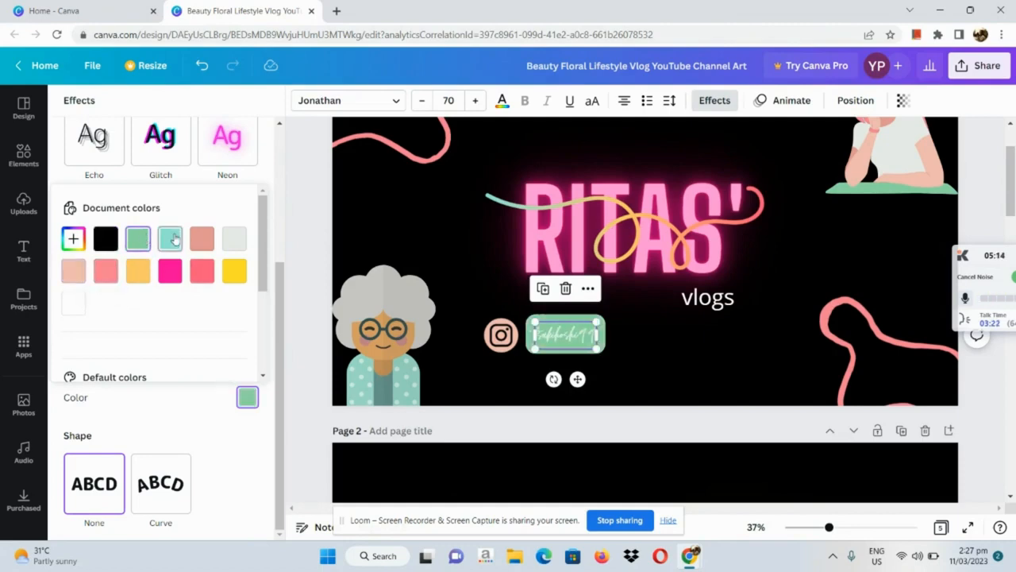
left_click(168, 239)
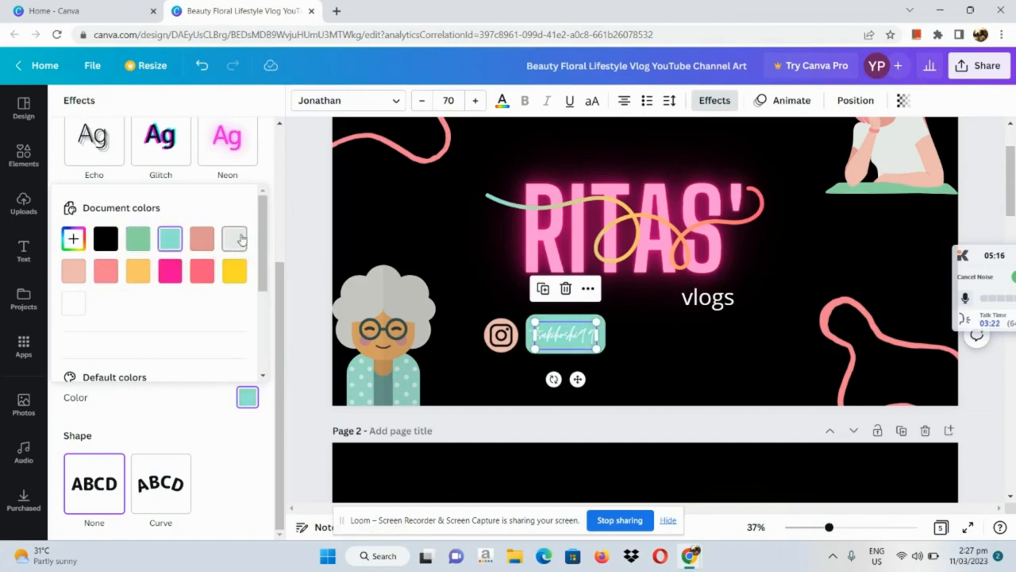
left_click(235, 239)
left_click(233, 272)
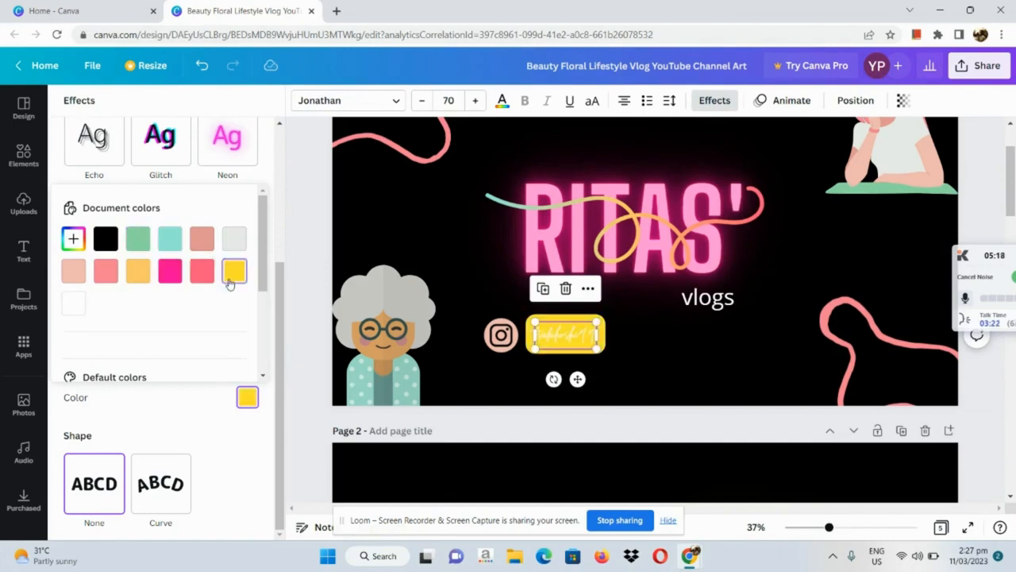
left_click(202, 276)
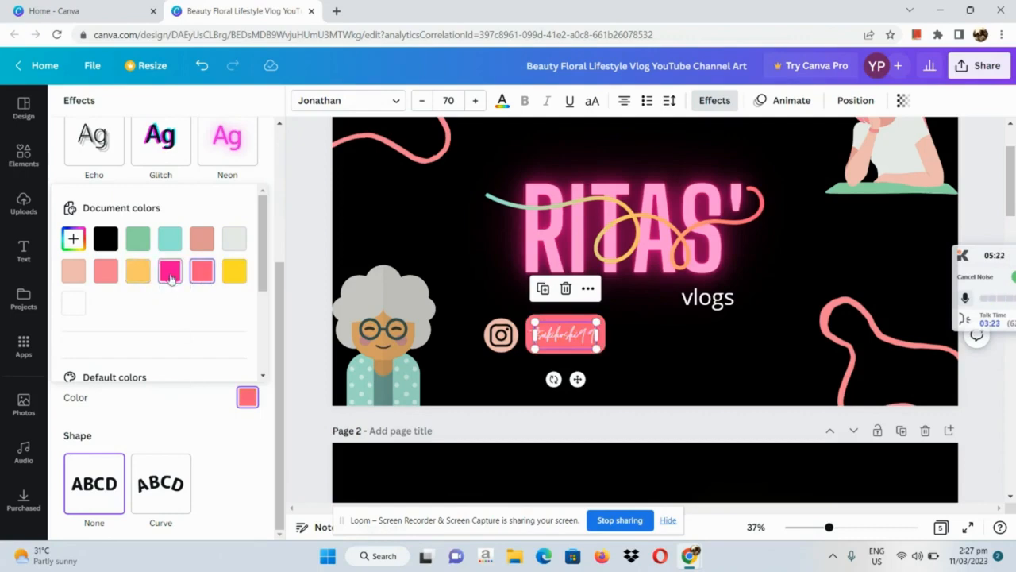
left_click(165, 274)
left_click(142, 273)
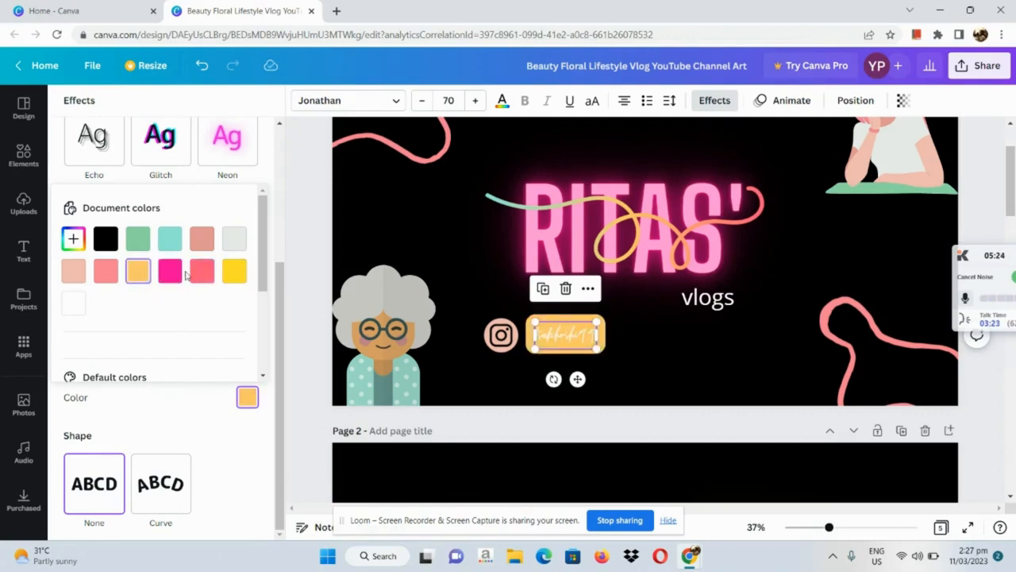
- Set the username text's background effect to the coral red document color
left_click(202, 272)
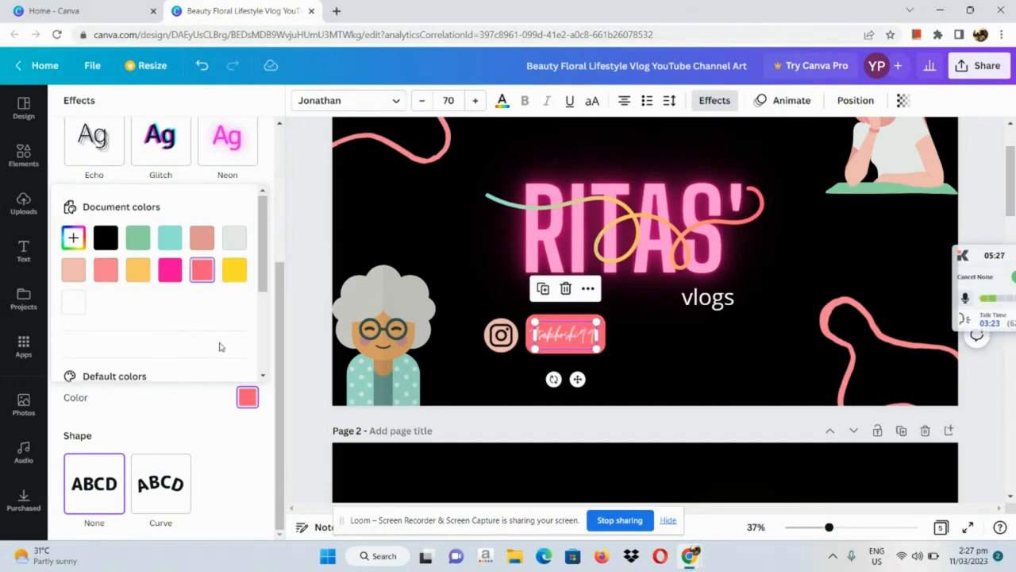
scroll(220, 347, "down", 2)
scroll(220, 347, "up", 2)
scroll(220, 347, "down", 3)
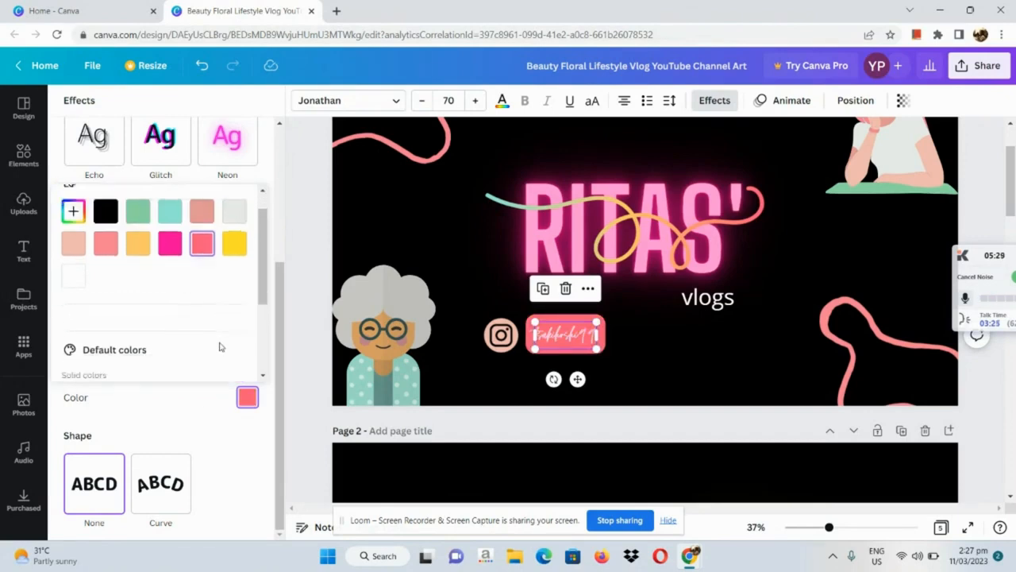
left_click(204, 457)
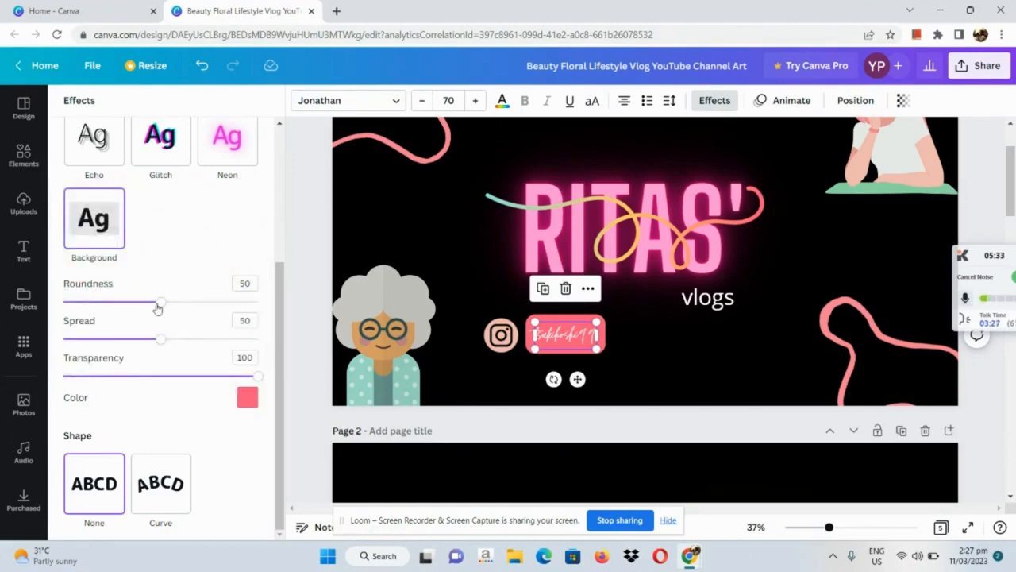
- Adjust the username text's background effect to roundness 1, spread 13 and transparency 64
left_click_drag(159, 302, 98, 311)
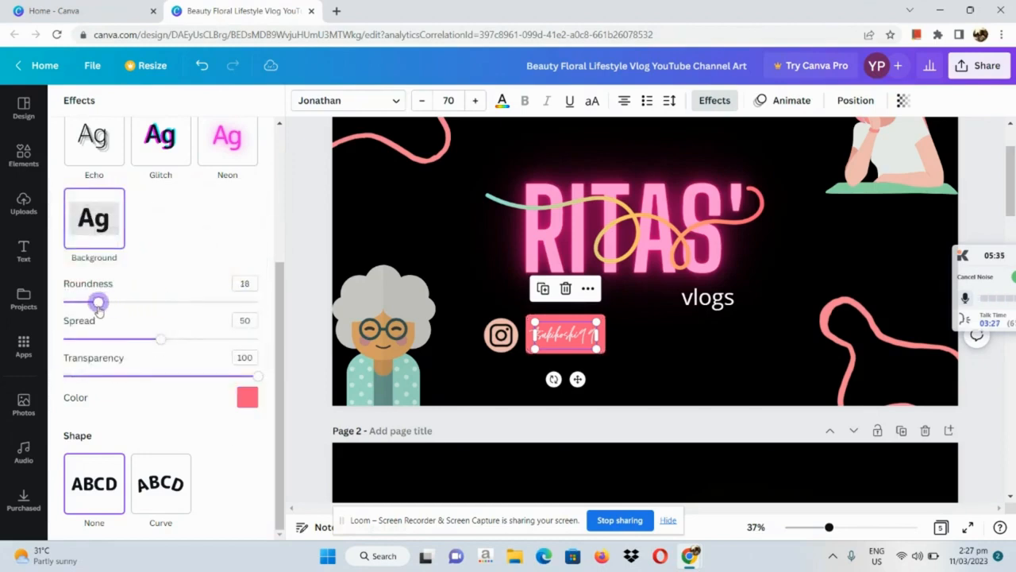
left_click_drag(156, 341, 98, 340)
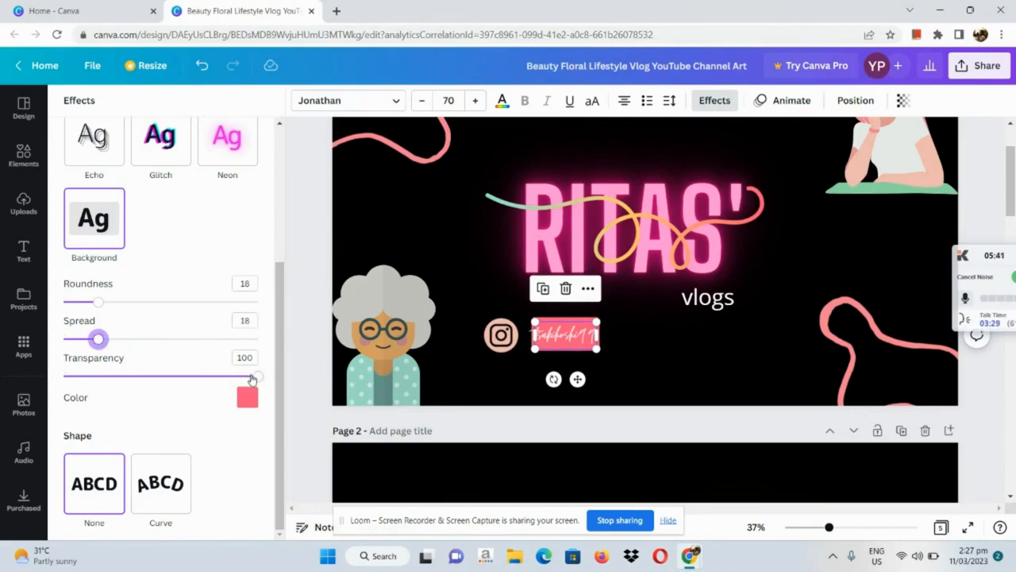
left_click_drag(252, 378, 188, 376)
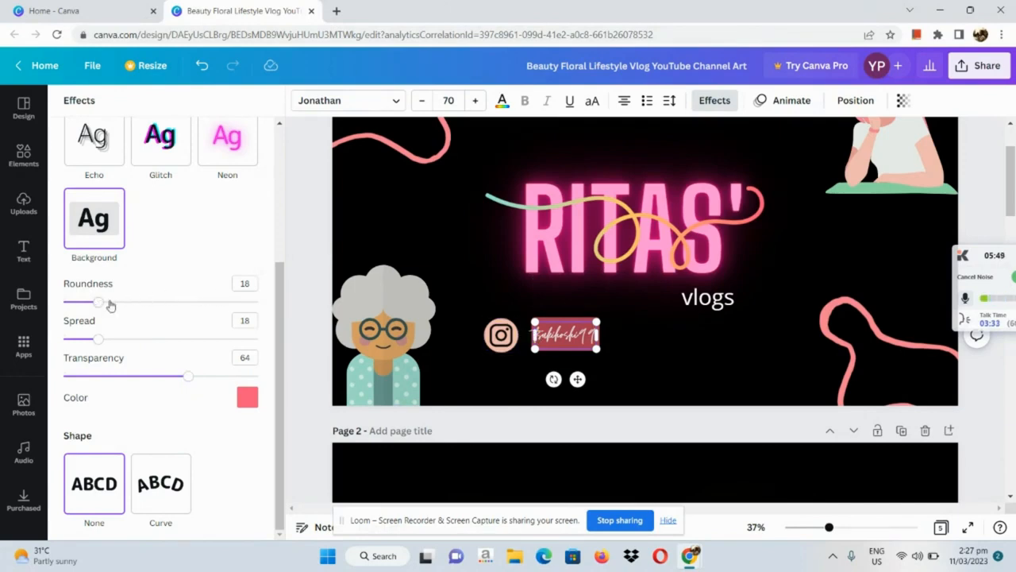
left_click_drag(97, 302, 66, 304)
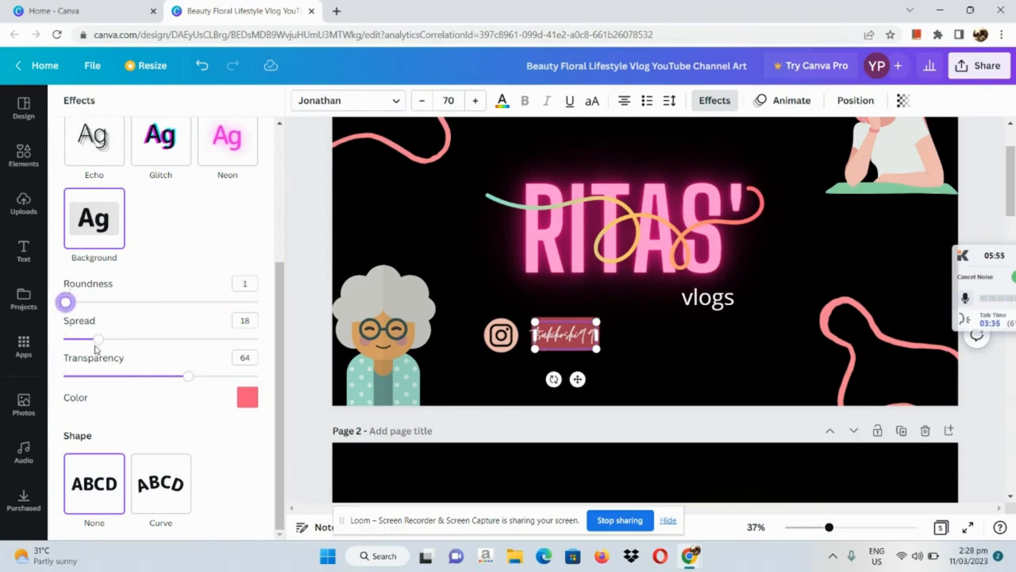
mouse_move(97, 342)
left_mouse_down()
mouse_move(206, 342)
mouse_move(135, 356)
mouse_move(89, 349)
left_mouse_up()
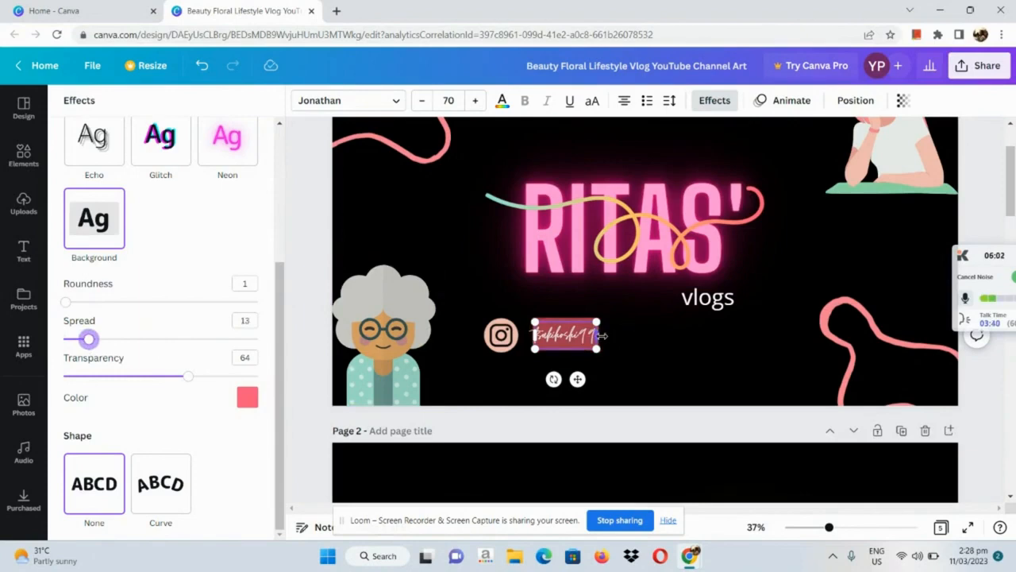
- Widen the username text box slightly on both sides, extending it up to the Instagram icon
left_click_drag(604, 336, 609, 336)
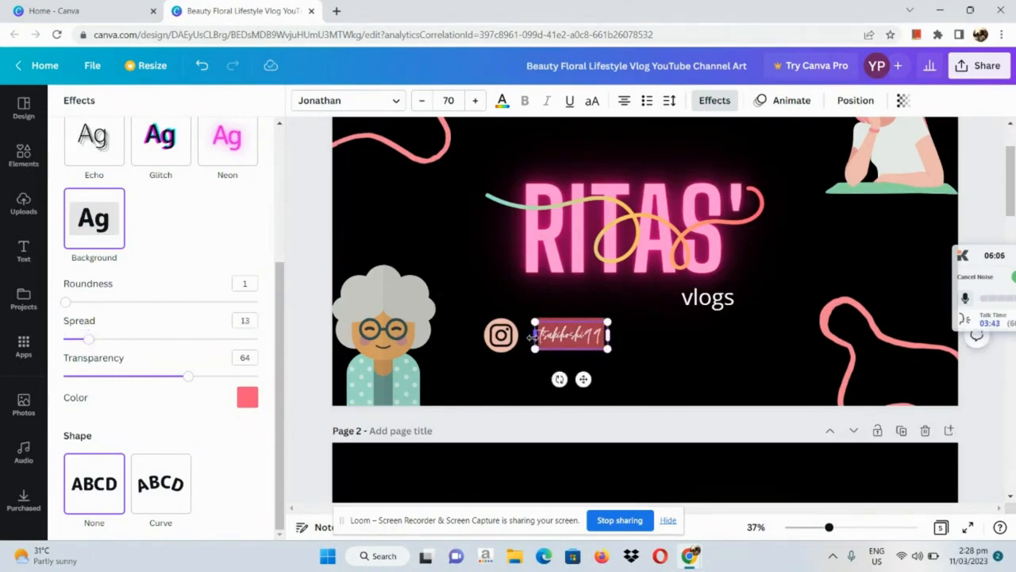
left_click_drag(535, 334, 519, 335)
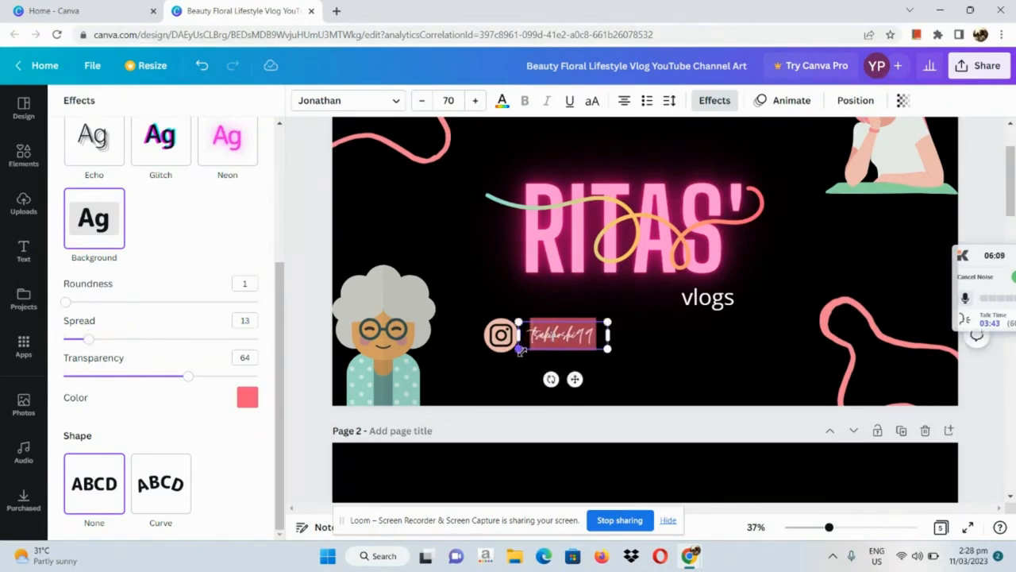
left_click(506, 382)
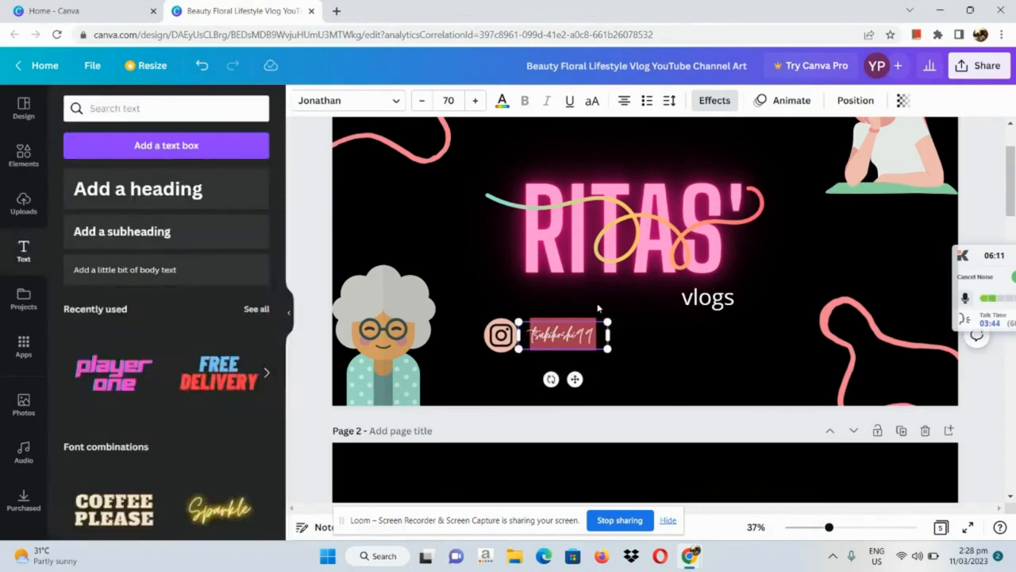
- Select the whole username inside its text box and open the entry for adding a link
scroll(572, 318, "up", 2)
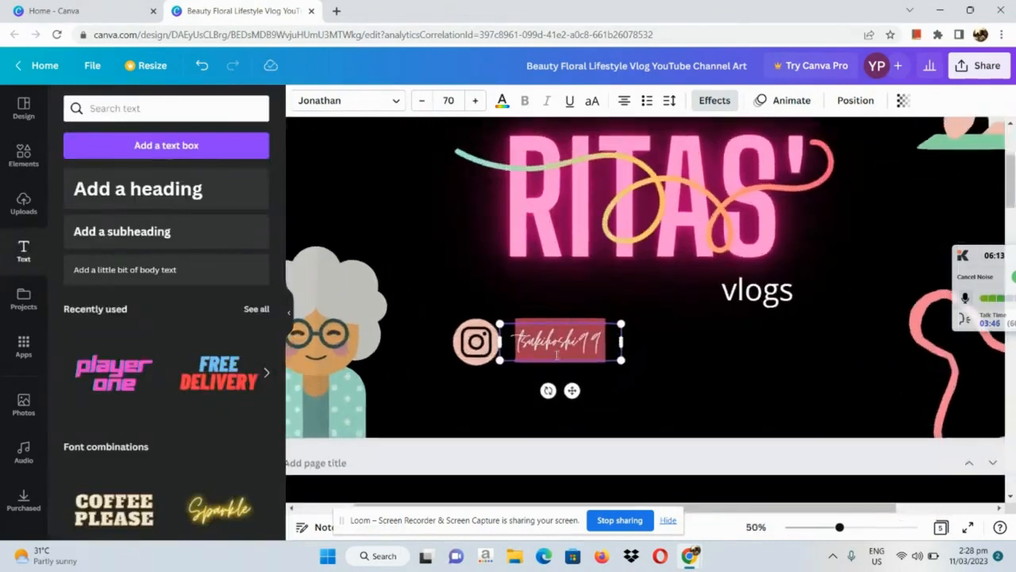
double_click(572, 334)
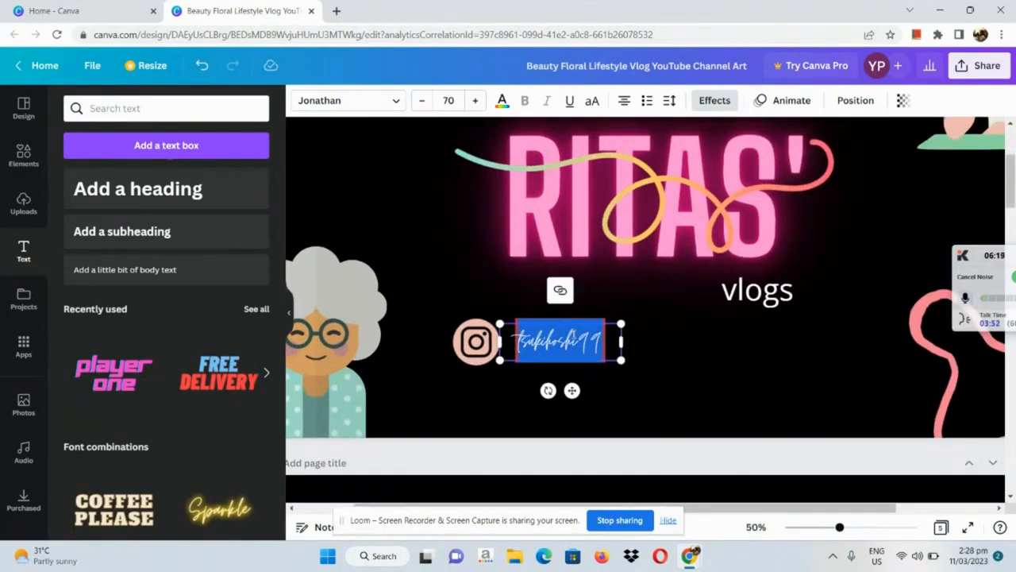
scroll(573, 334, "up", 2)
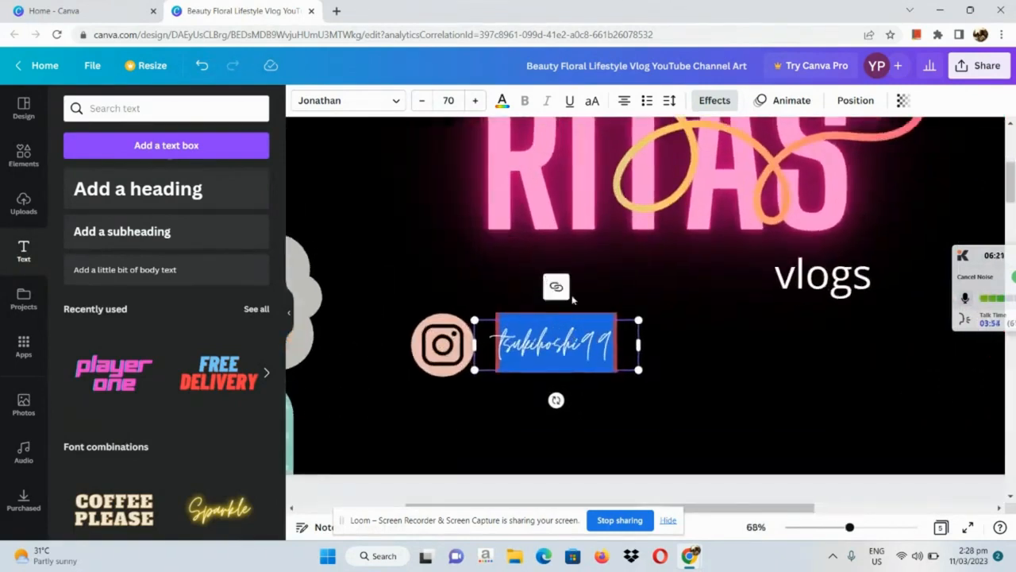
scroll(560, 292, "up", 2)
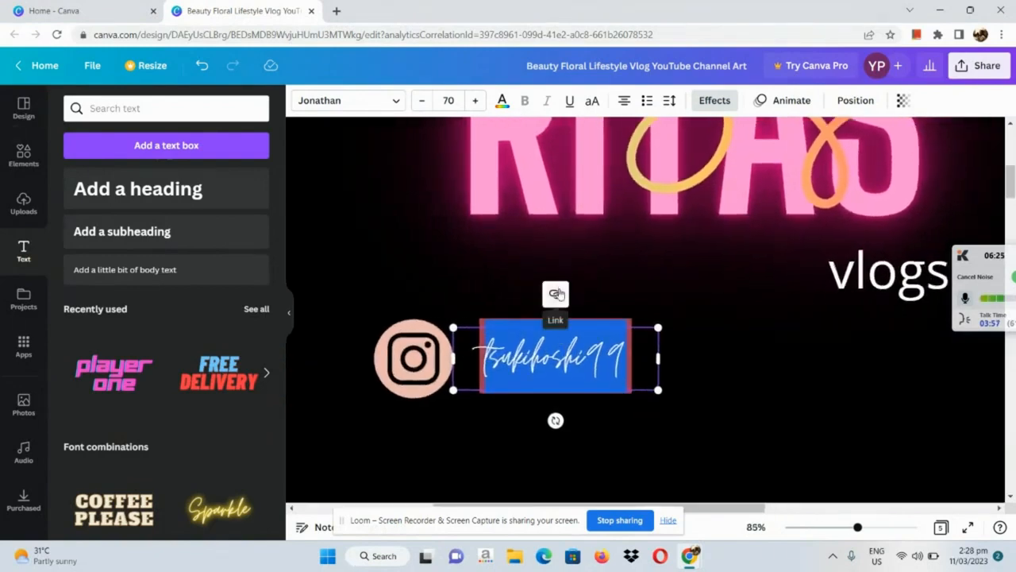
left_click(557, 294)
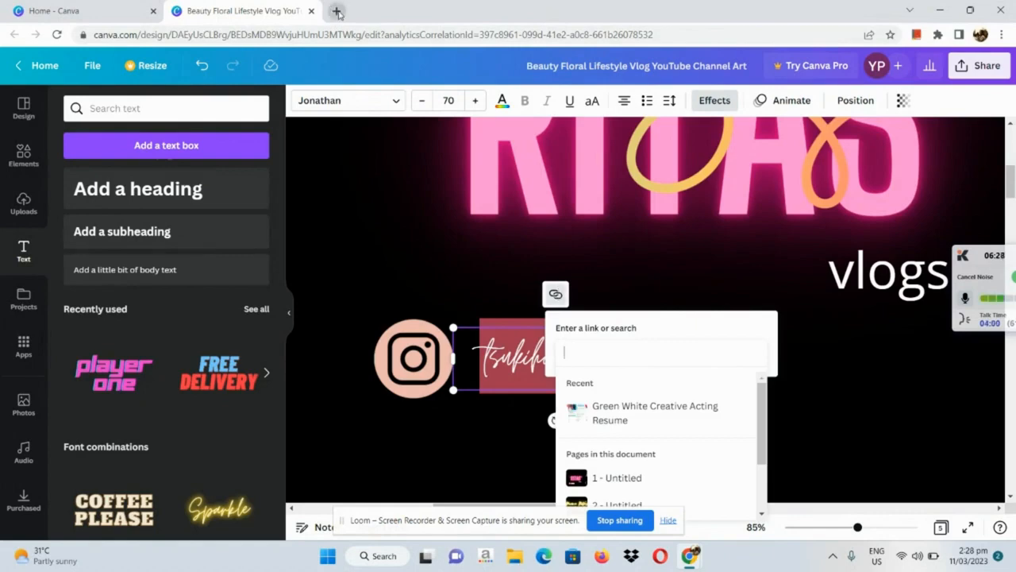
- Open instagram.com in a new browser tab, go to the account's own profile and copy the profile URL
left_click(338, 13)
type("instagram.com")
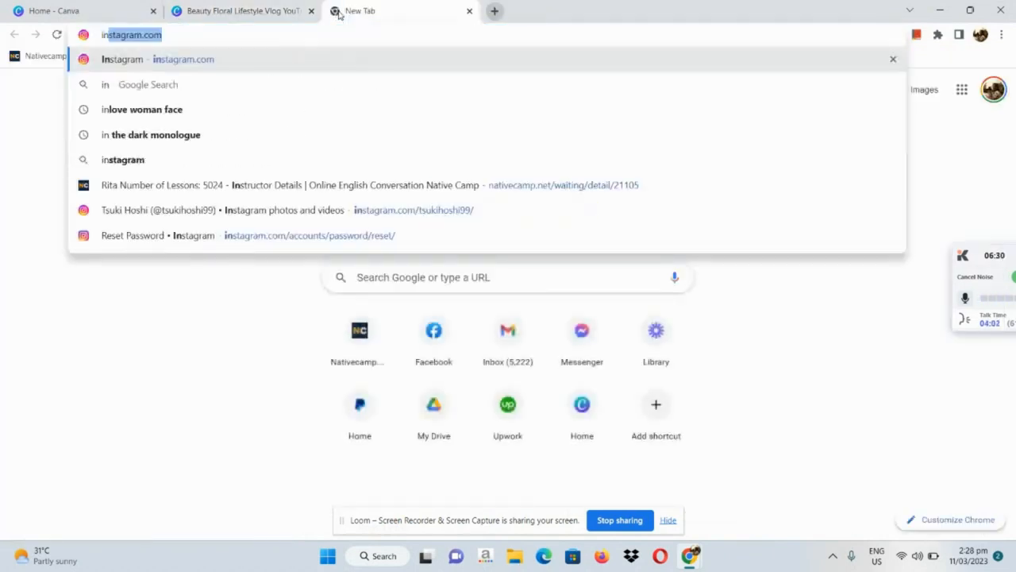
key("Return")
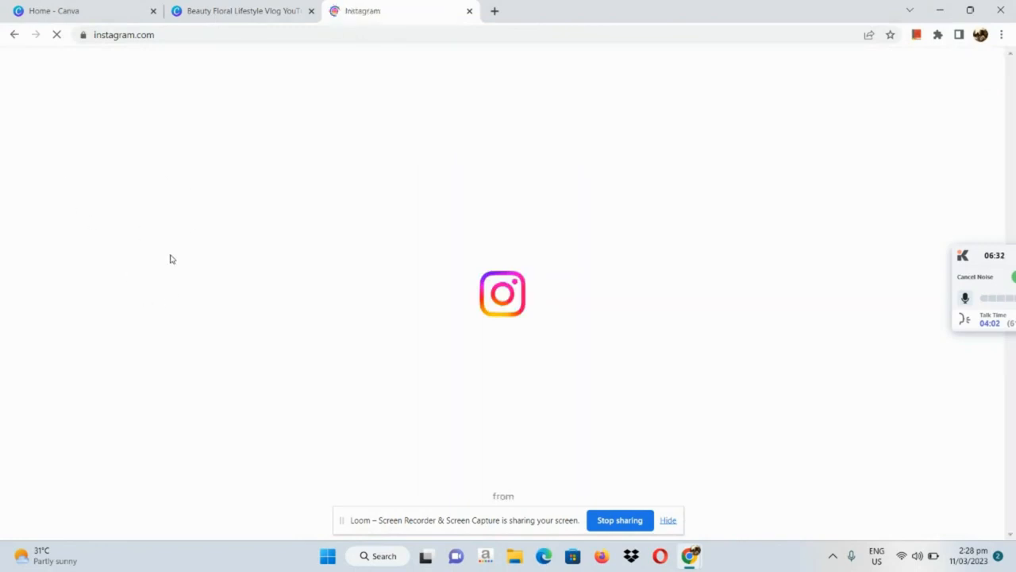
left_click(65, 391)
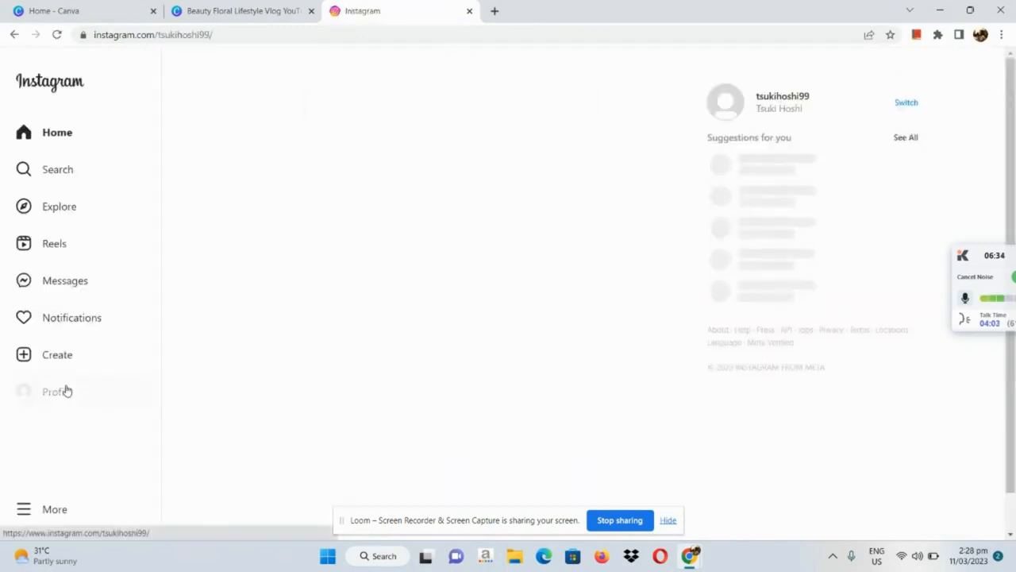
left_click(287, 34)
key("ctrl+c")
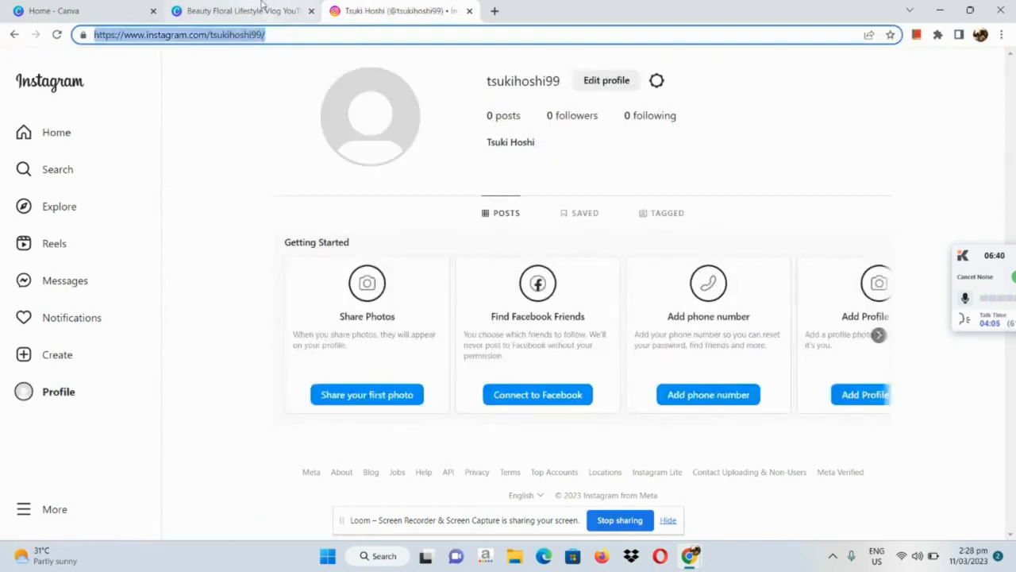
- Return to the Canva design and link the selected username text to the copied Instagram profile URL
left_click(264, 8)
left_click(610, 344)
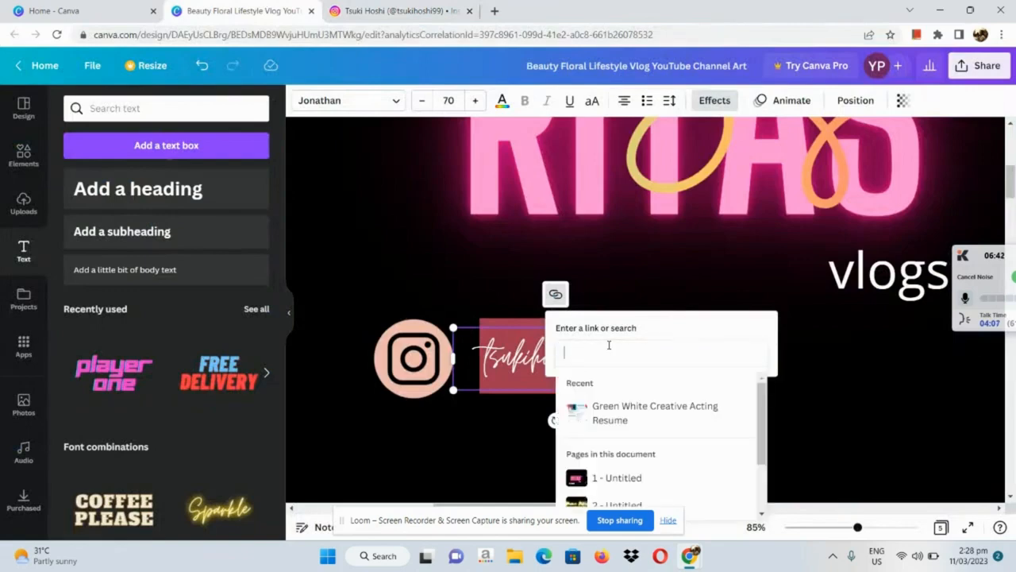
key("ctrl+v")
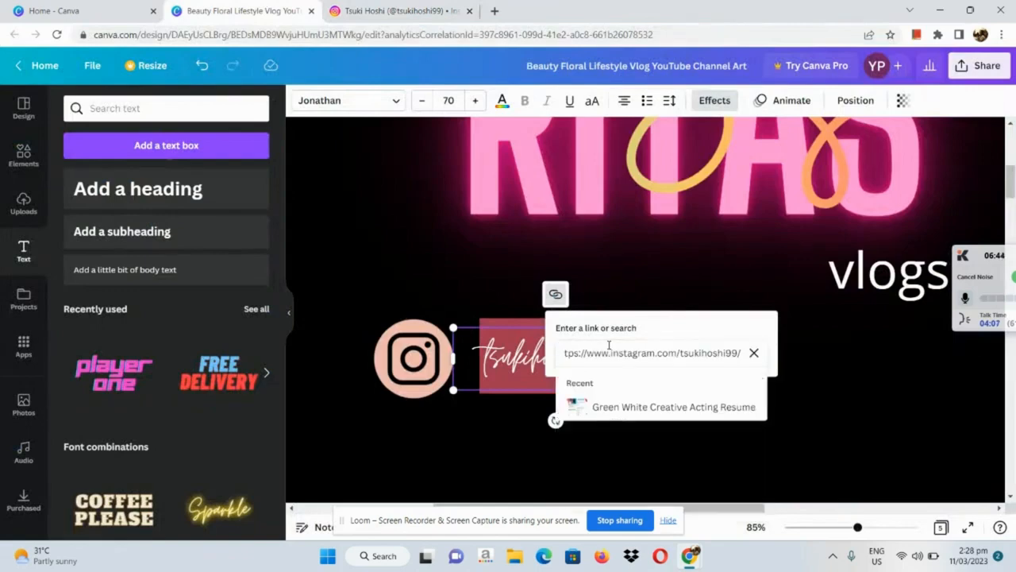
key("Return")
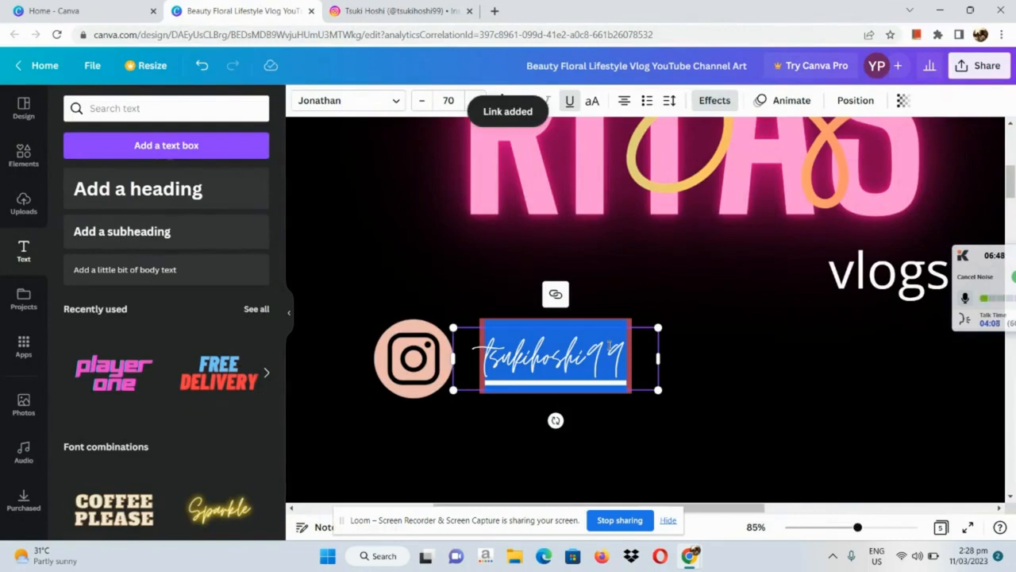
- Open the design's download settings and choose PDF Standard as the file type
scroll(610, 347, "down", 5, "ctrl")
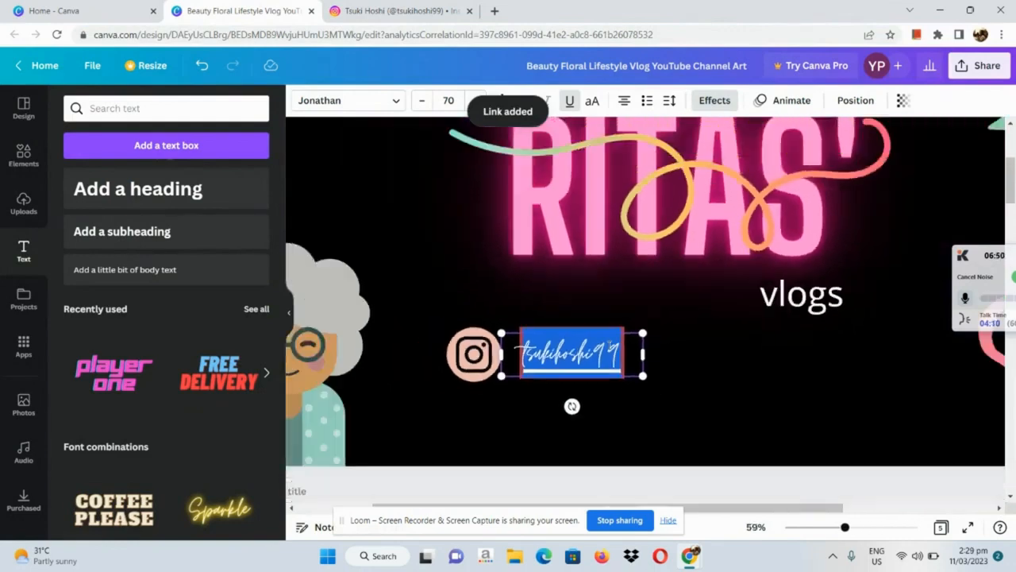
scroll(791, 337, "down", 1, "ctrl")
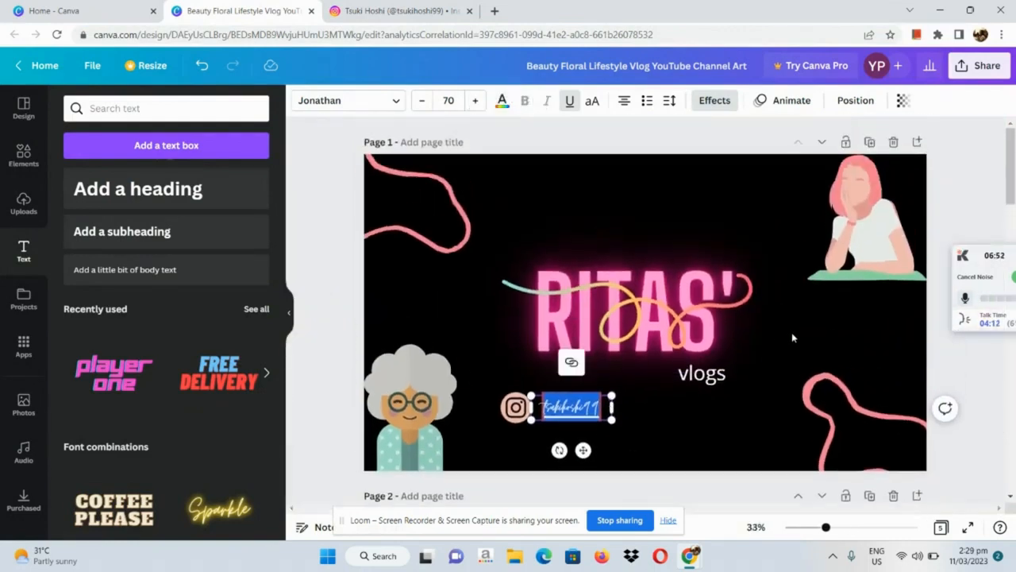
left_click(987, 66)
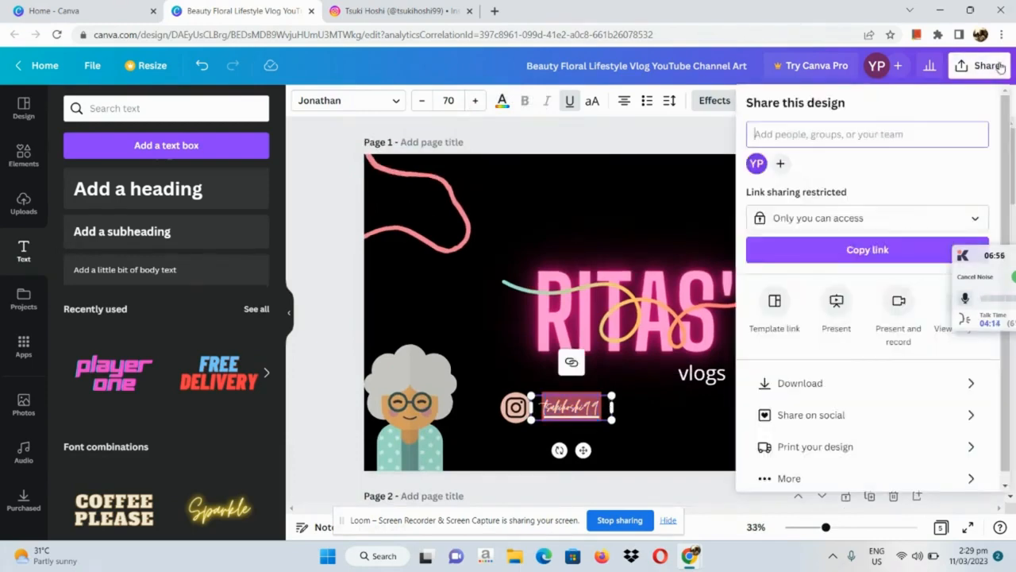
scroll(794, 422, "down", 1)
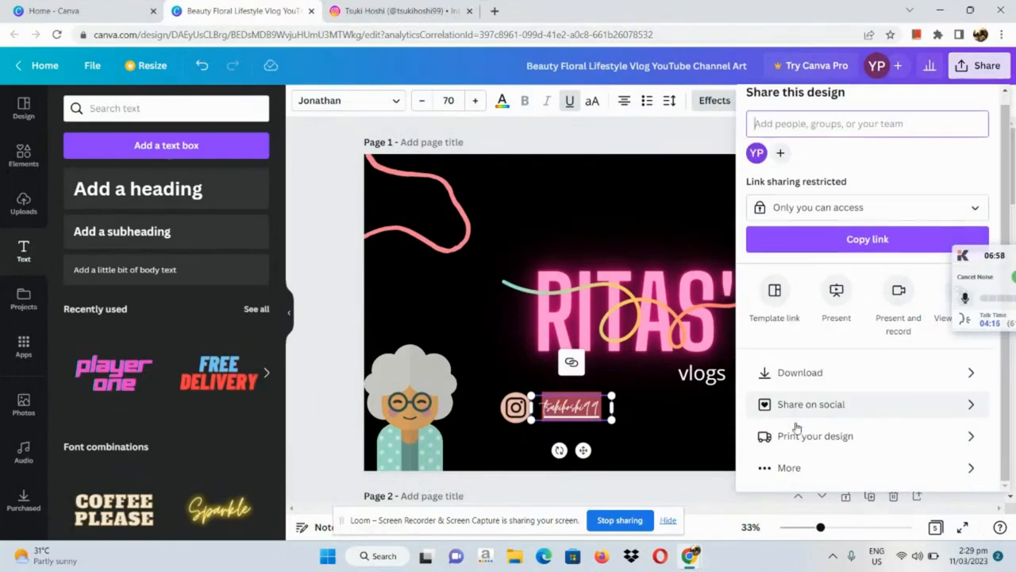
left_click(834, 375)
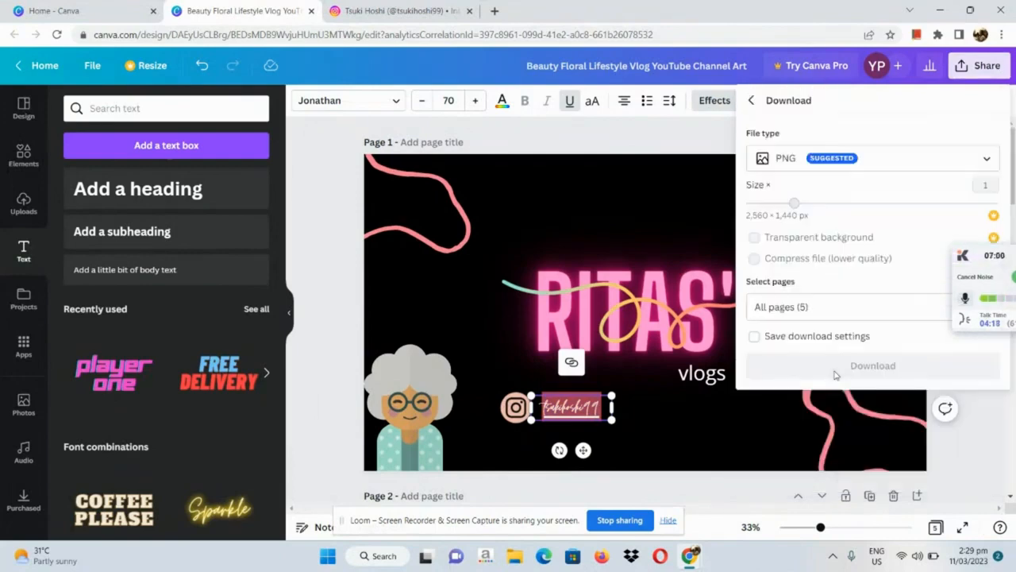
left_click(846, 159)
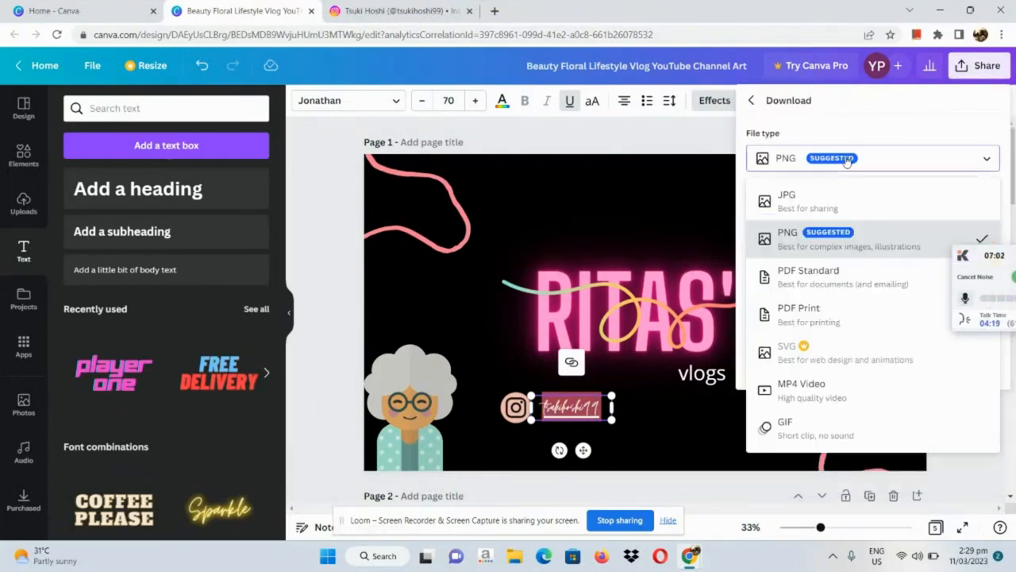
left_click(818, 274)
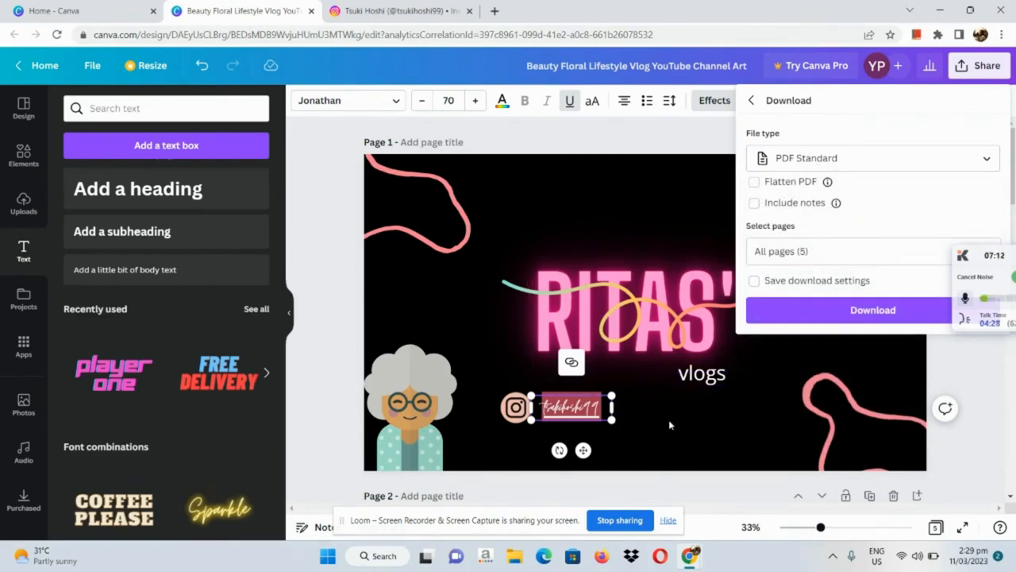
- Limit the download to page 1 by excluding pages 2 to 5, and download the PDF
left_click(852, 252)
scroll(839, 359, "down", 1)
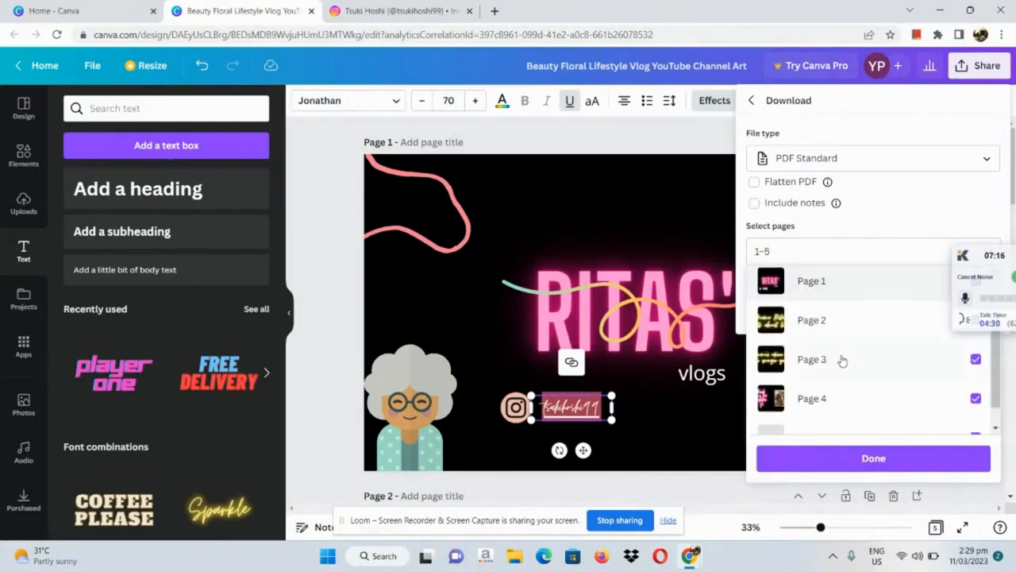
left_click(851, 337)
left_click(840, 367)
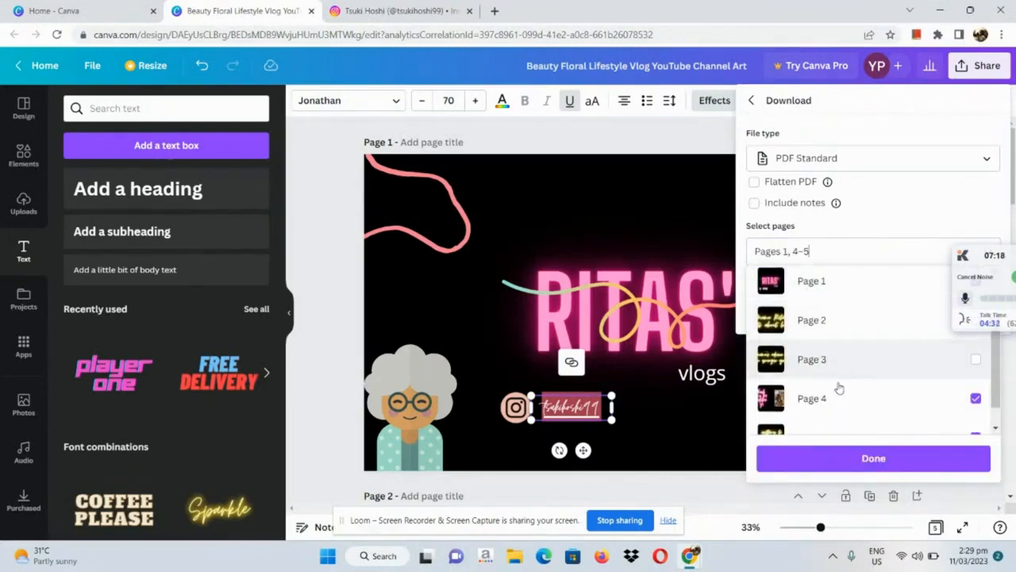
left_click(835, 402)
scroll(835, 404, "down", 1)
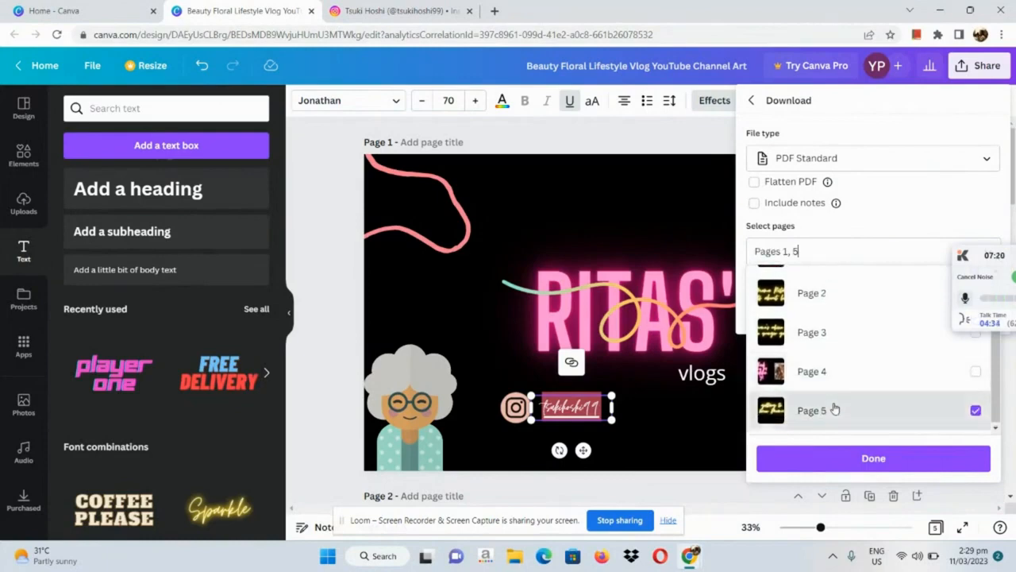
left_click(835, 407)
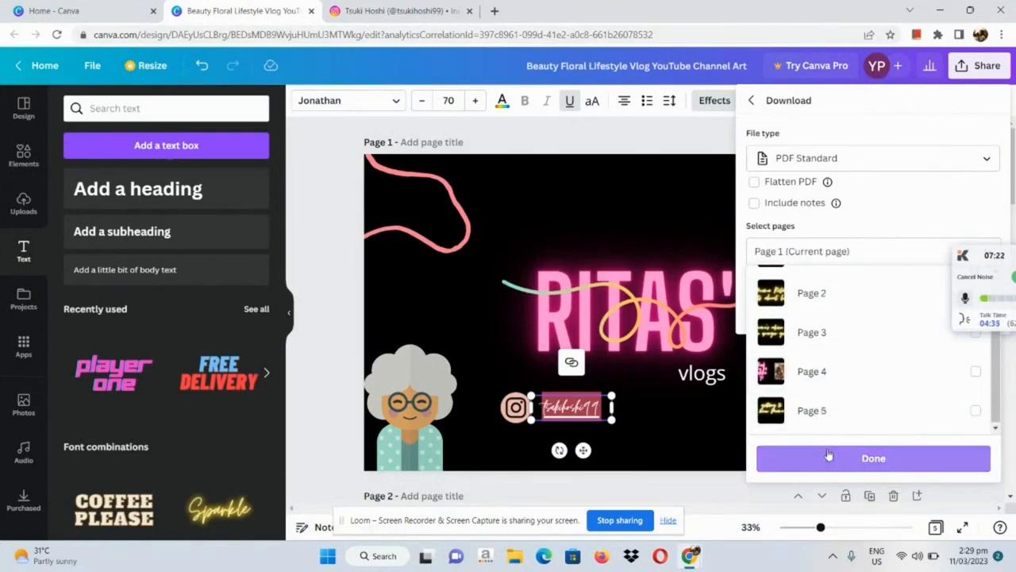
left_click(828, 456)
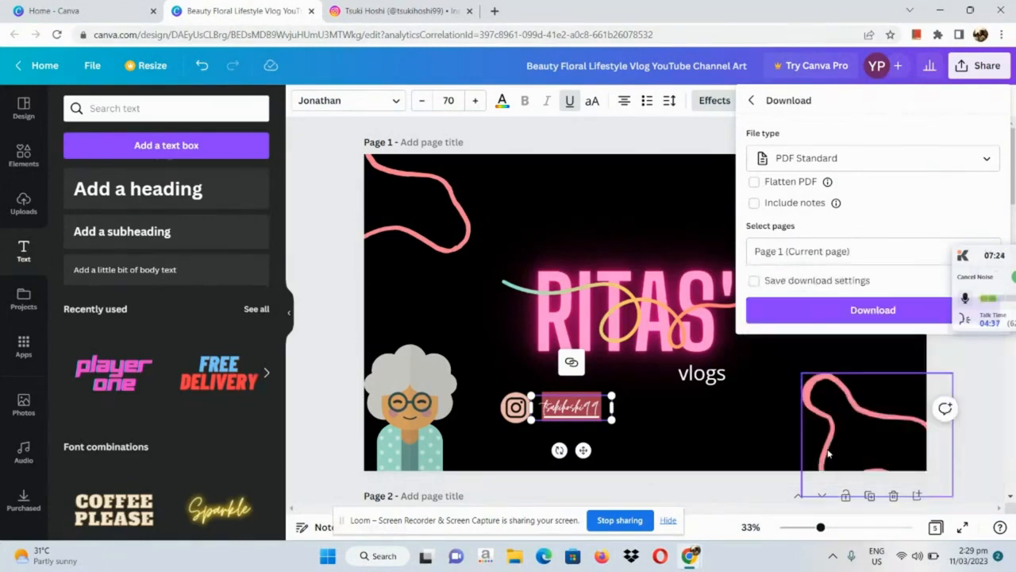
left_click(871, 311)
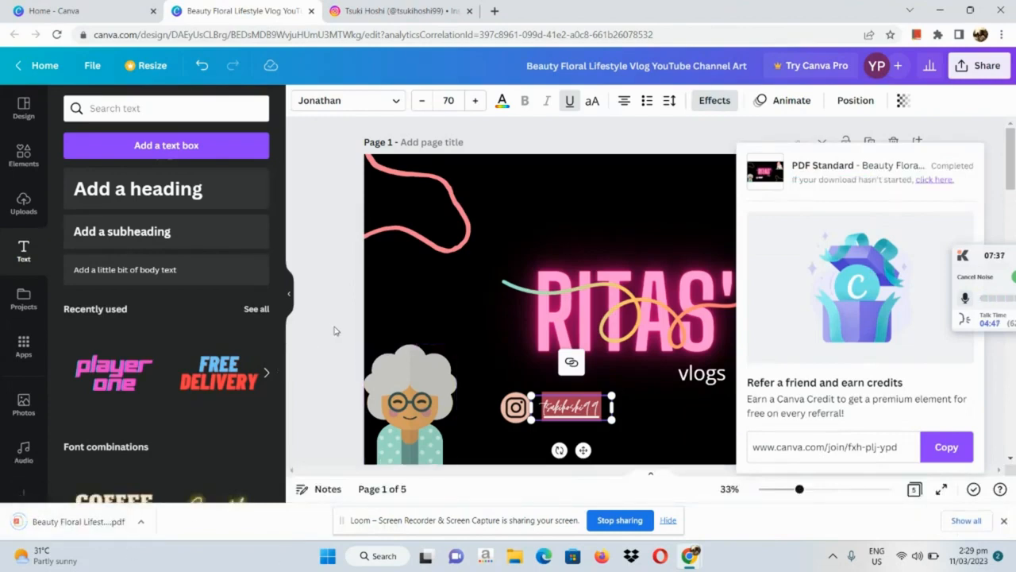
left_click(322, 333)
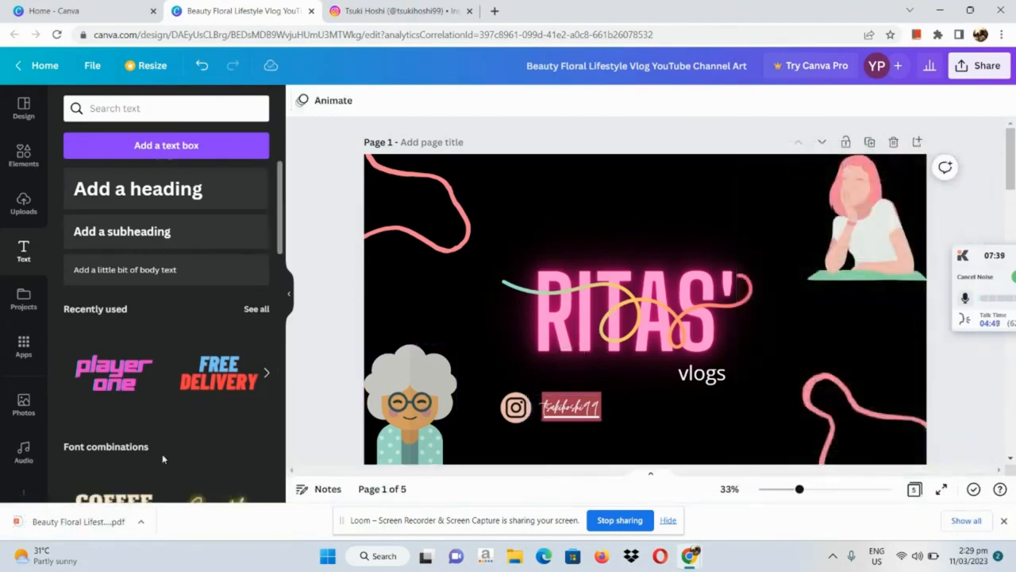
- Open the downloaded banner PDF and follow the linked username beside the Instagram icon to test it
left_click(55, 517)
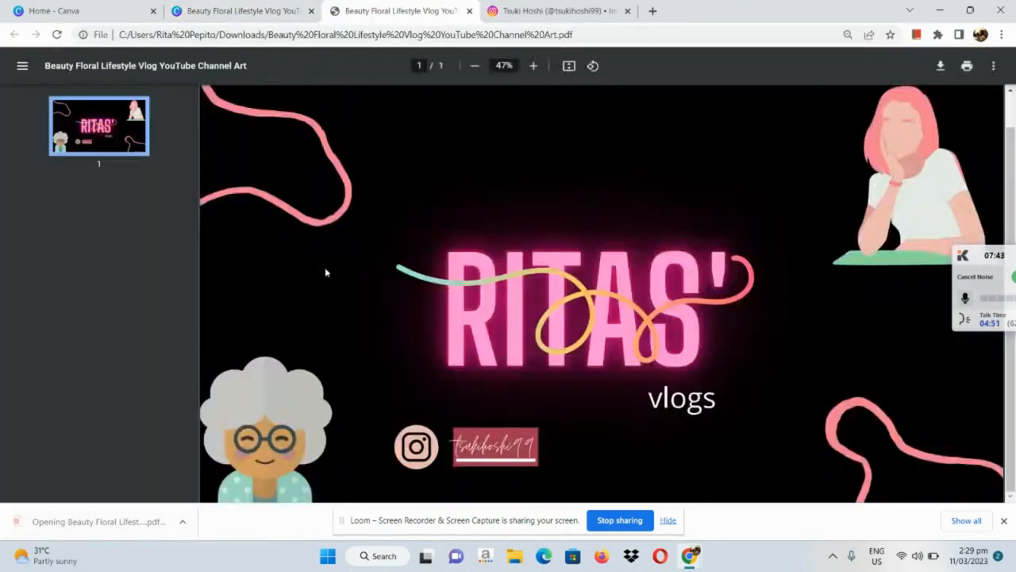
scroll(326, 273, "down", 1)
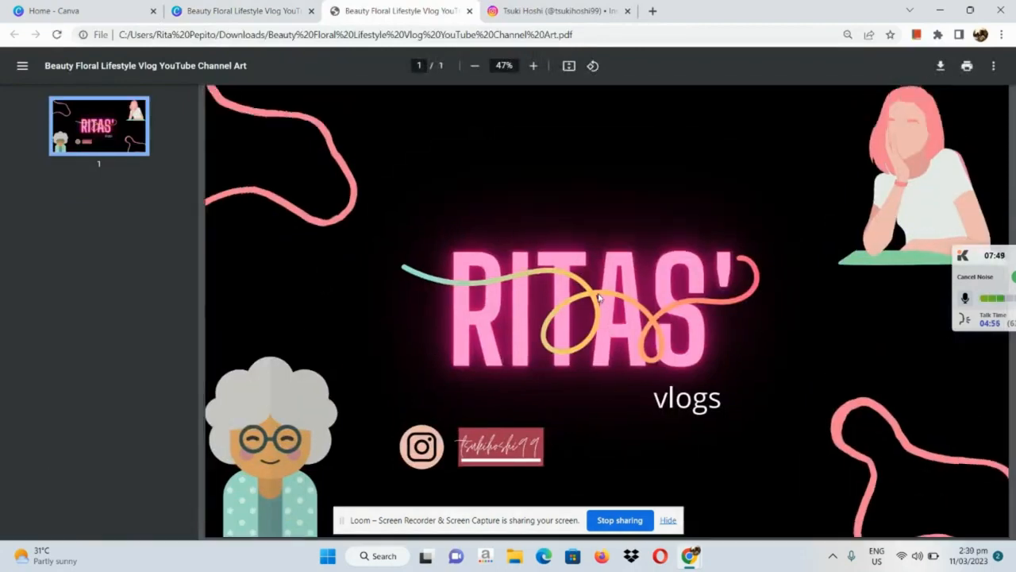
left_click(490, 447)
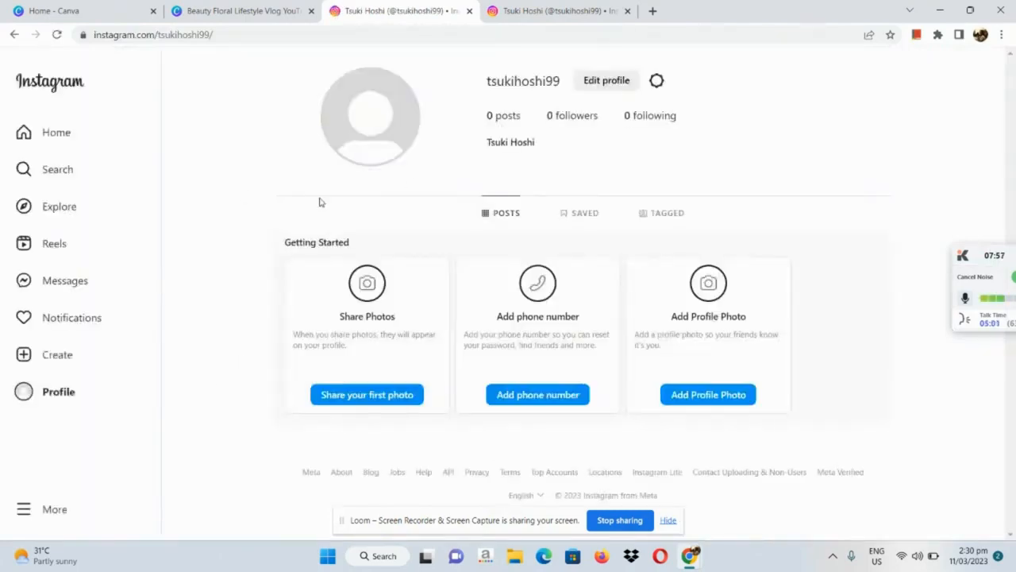
left_click_drag(319, 202, 738, 358)
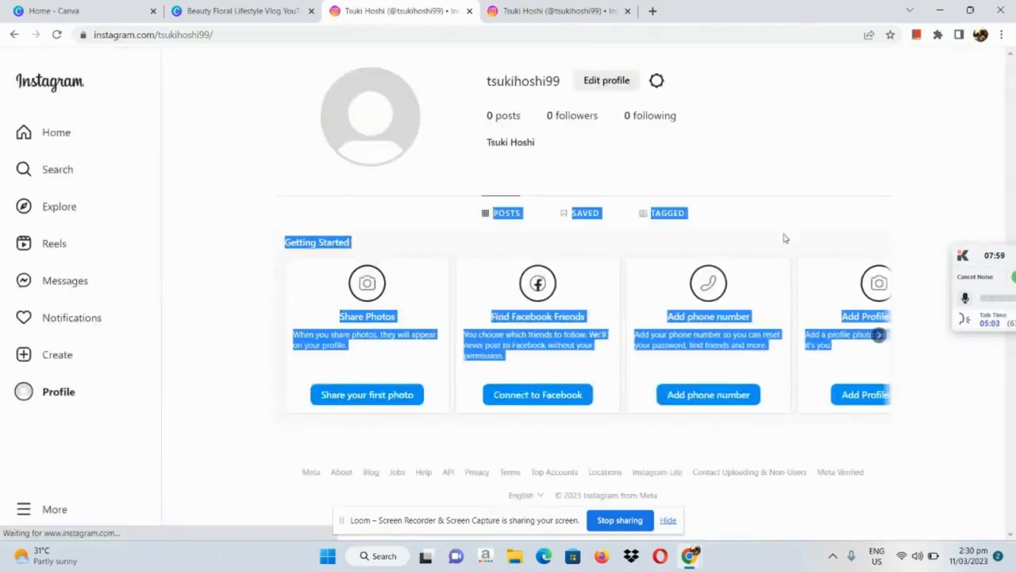
left_click(703, 127)
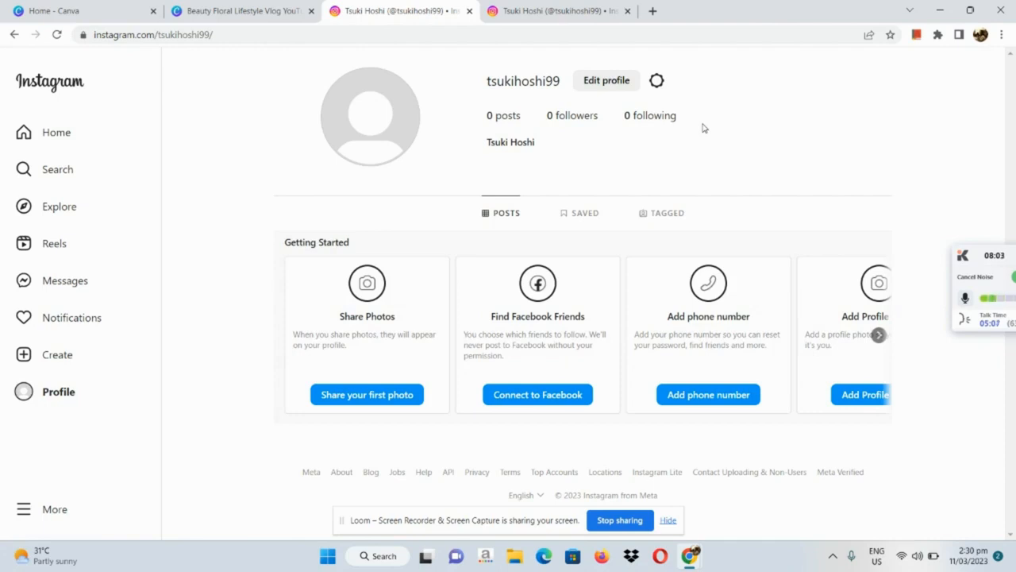
left_click(635, 520)
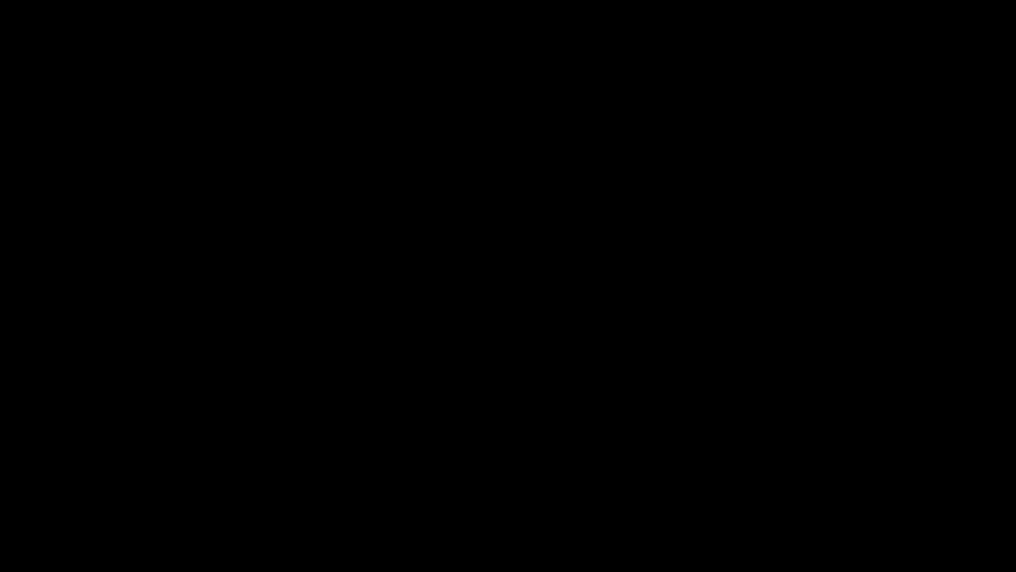